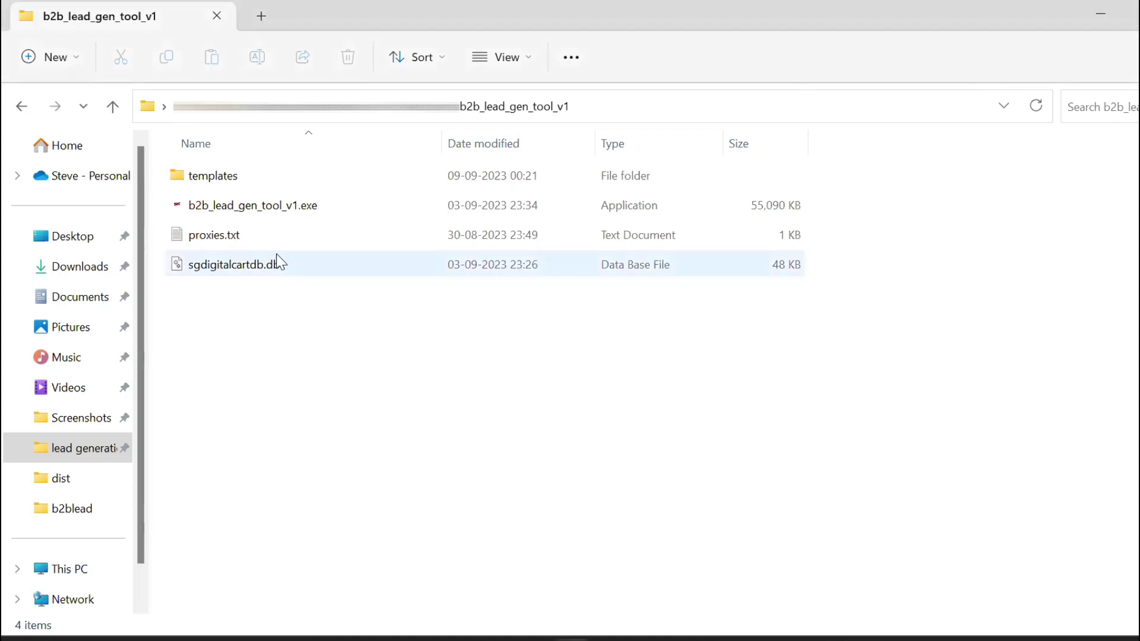
{"action": "double_click", "coordinate": [276, 204]}
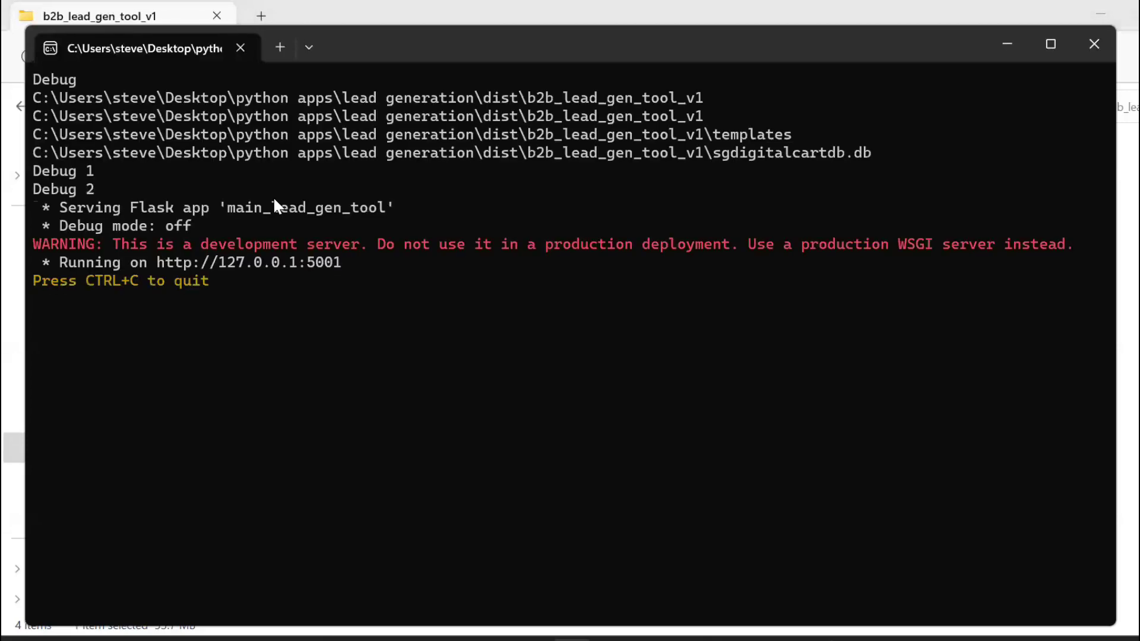
{"action": "left_click_drag", "start_coordinate": [65, 266], "coordinate": [260, 263]}
{"action": "key", "text": "ctrl+c"}
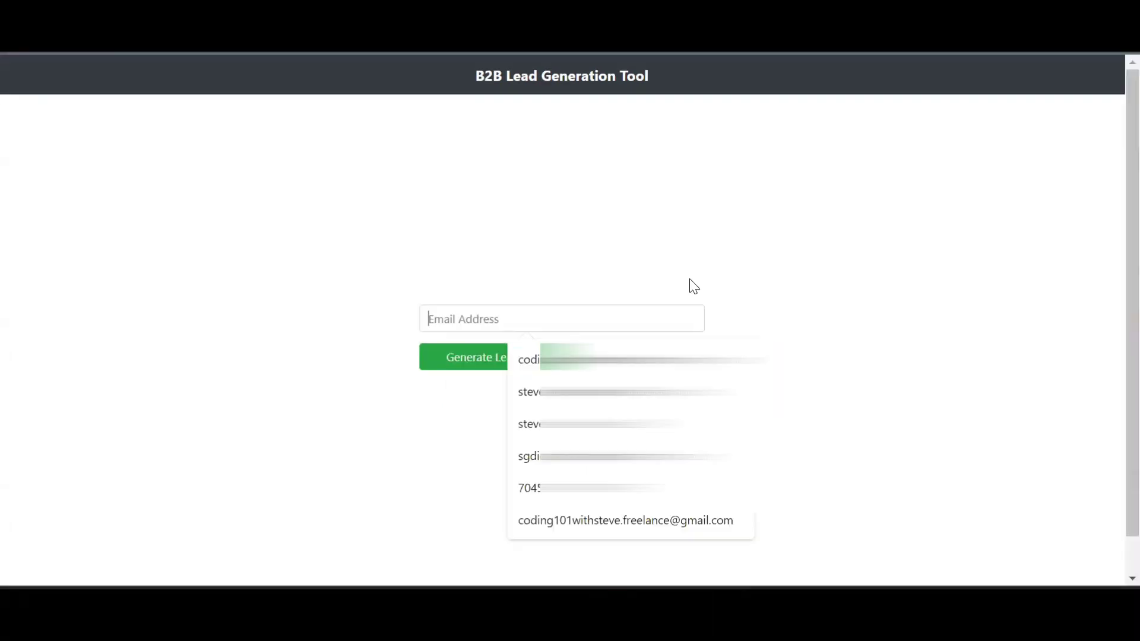
- Fill in the account email on the B2B Lead Generation Tool start page and go to lead generation
{"action": "left_click", "coordinate": [524, 395]}
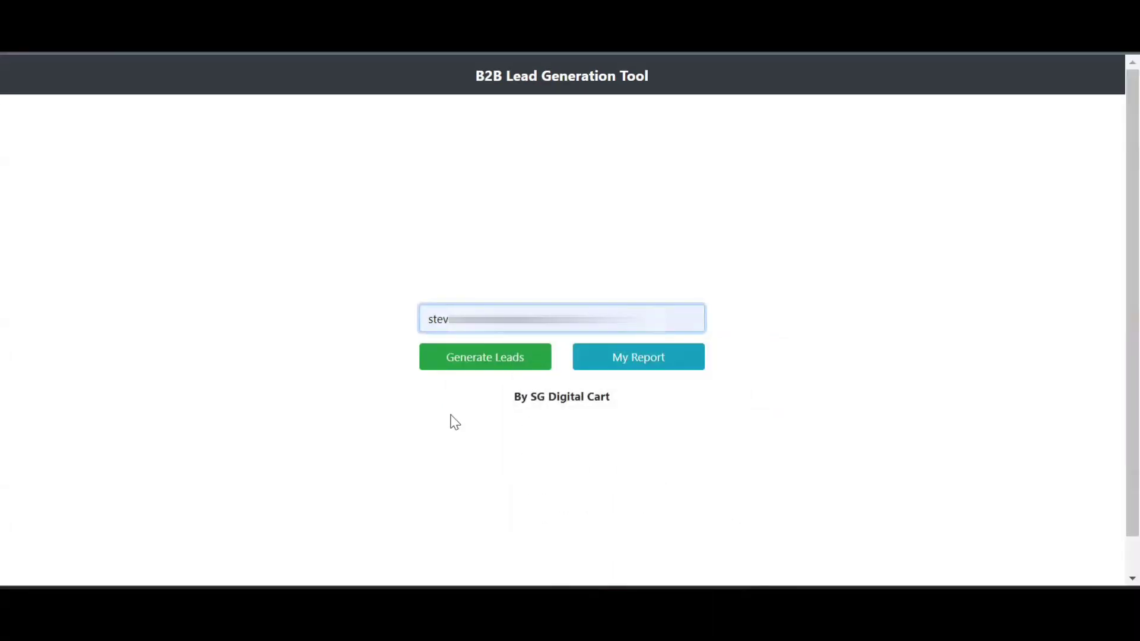
{"action": "left_click", "coordinate": [478, 358]}
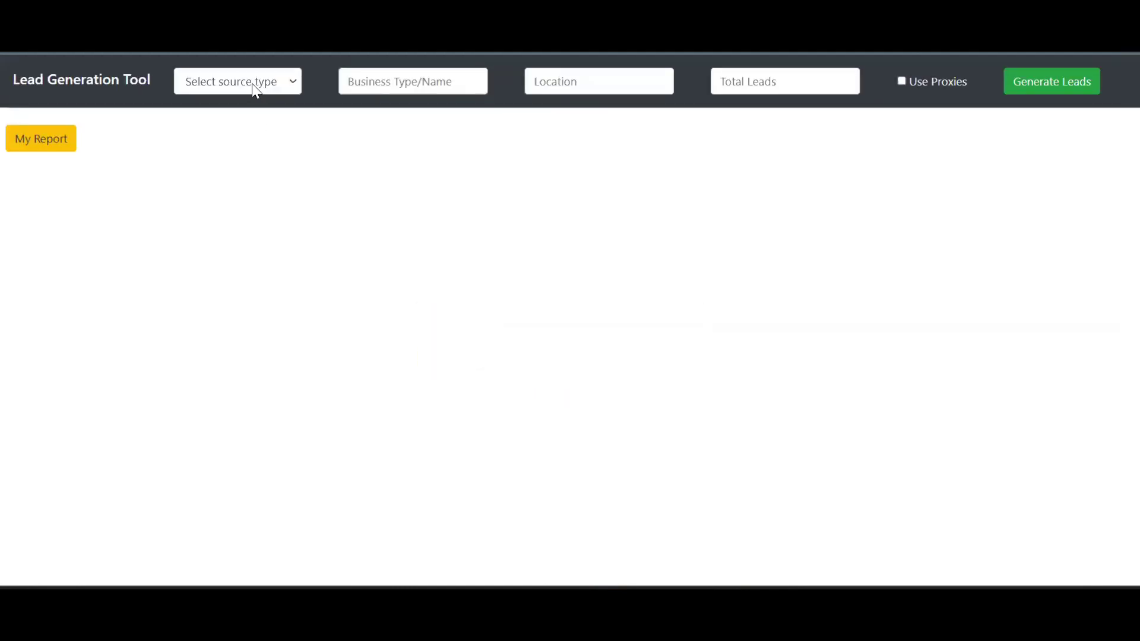
- Generate 25 Google leads for "Digital marketing services" in Delhi without proxies, and look through the columns of the first results
{"action": "left_click", "coordinate": [255, 83]}
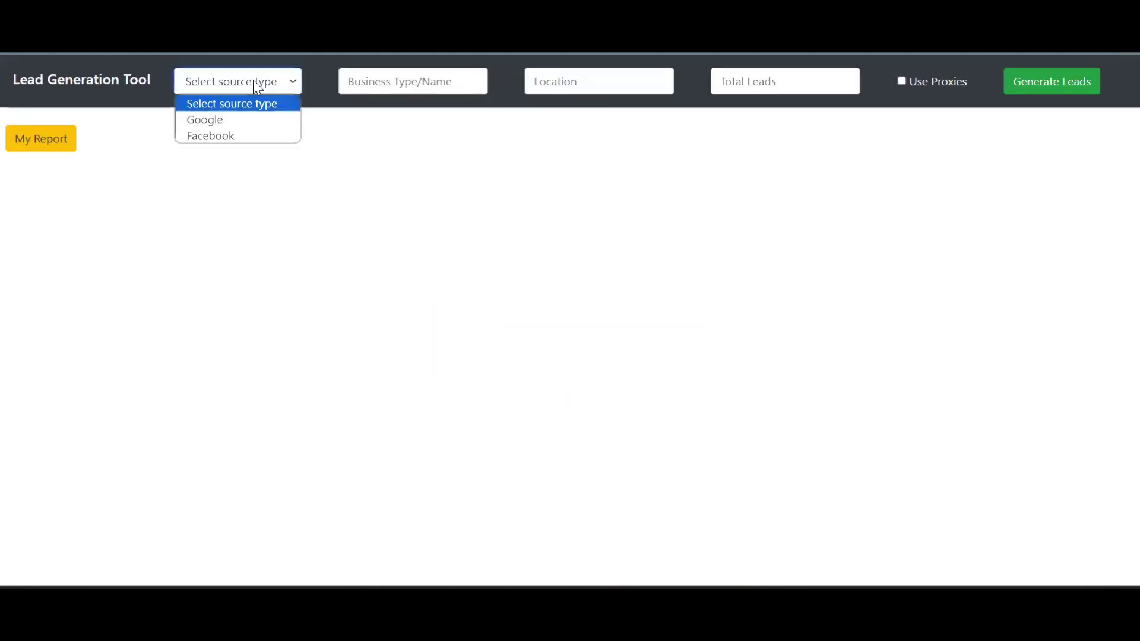
{"action": "left_click", "coordinate": [242, 121]}
{"action": "left_click", "coordinate": [358, 90]}
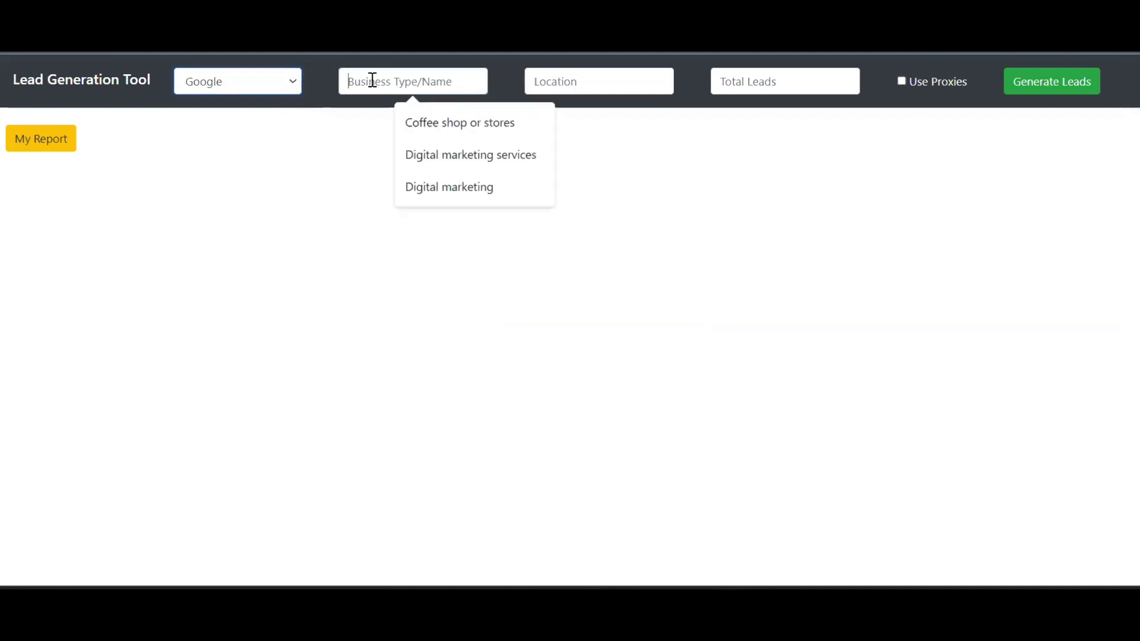
{"action": "left_click", "coordinate": [451, 156]}
{"action": "left_click", "coordinate": [564, 81]}
{"action": "type", "text": "De"}
{"action": "left_click", "coordinate": [719, 75]}
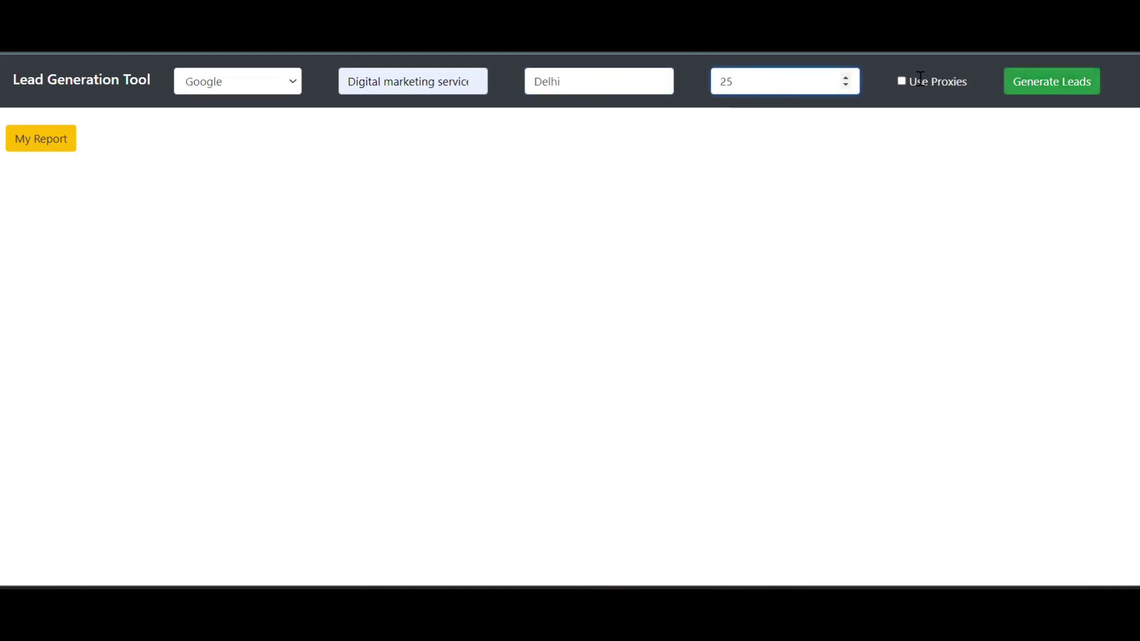
{"action": "left_click", "coordinate": [902, 83]}
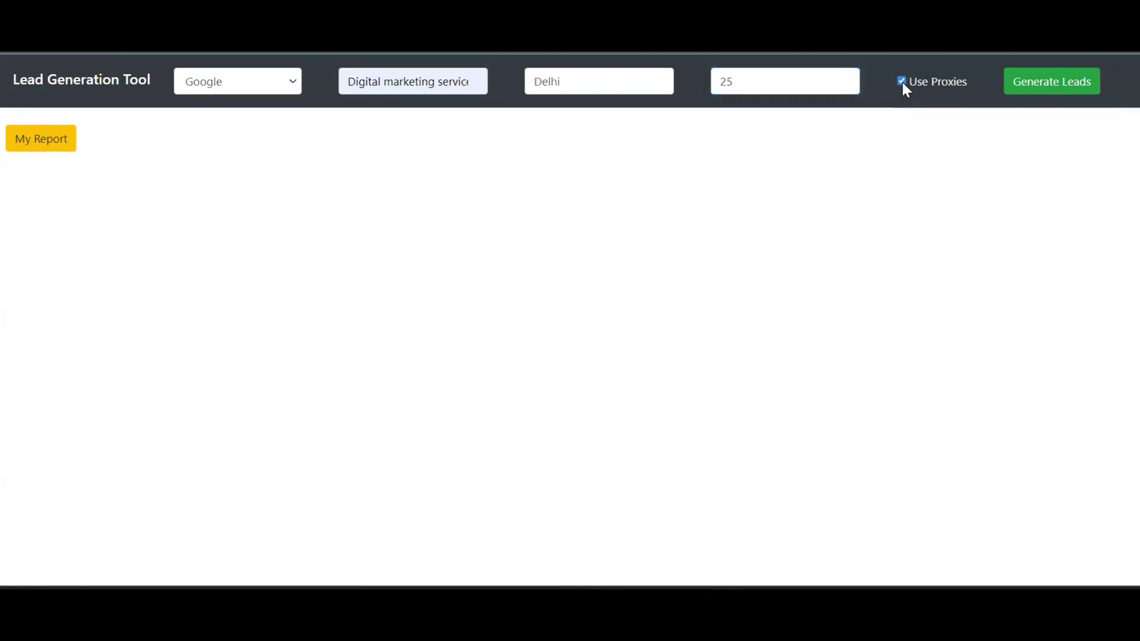
{"action": "left_click", "coordinate": [902, 81]}
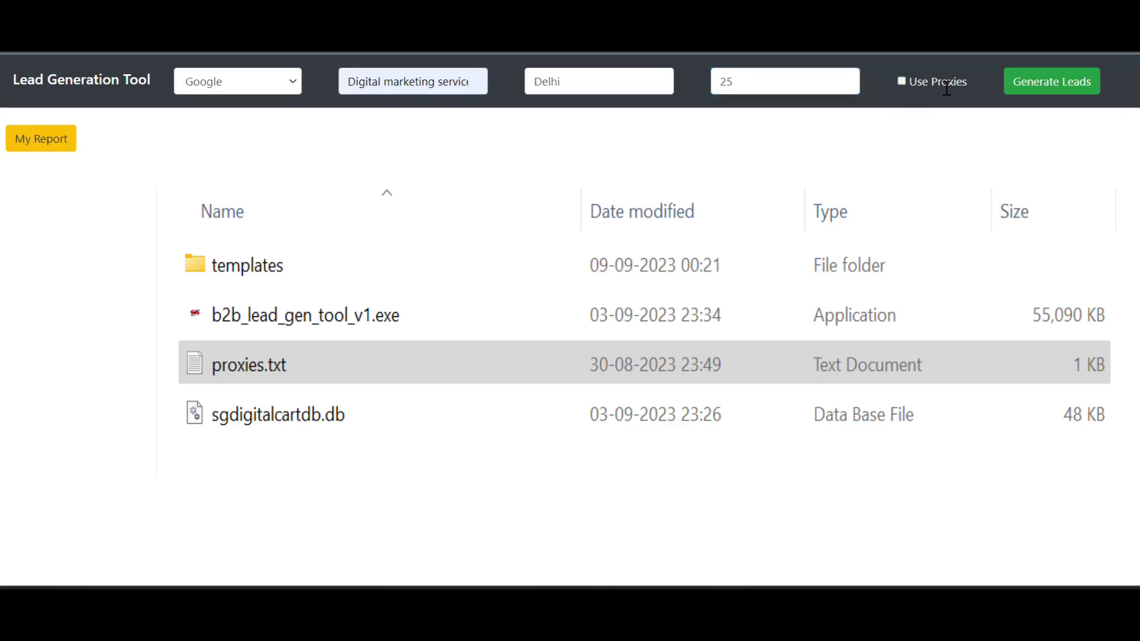
{"action": "left_click", "coordinate": [1073, 80]}
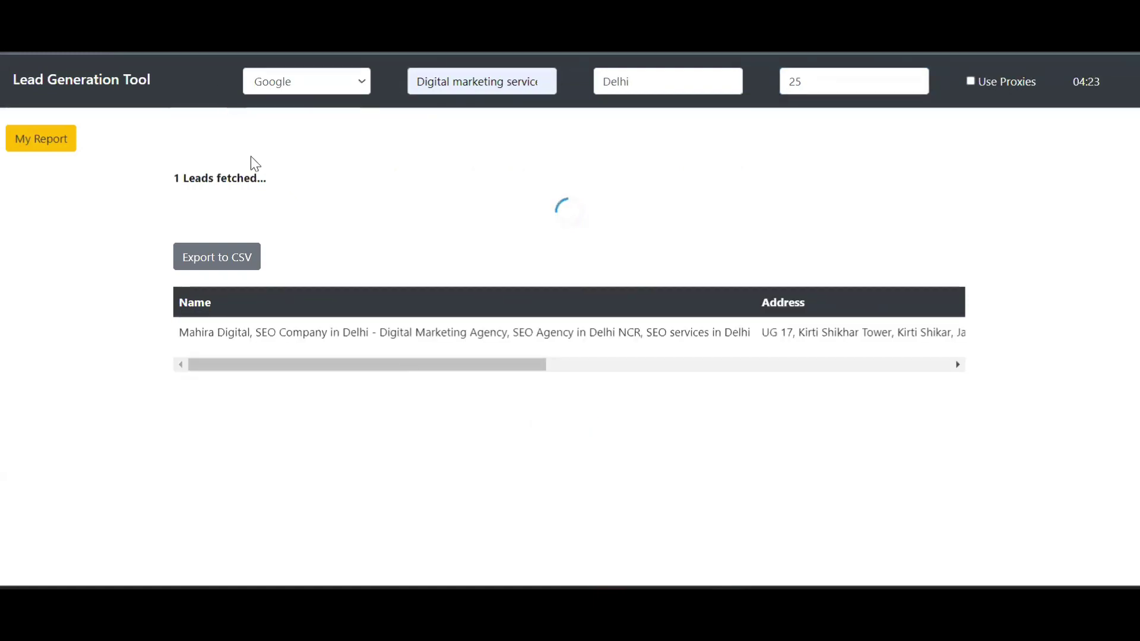
{"action": "left_click_drag", "start_coordinate": [394, 367], "coordinate": [892, 378]}
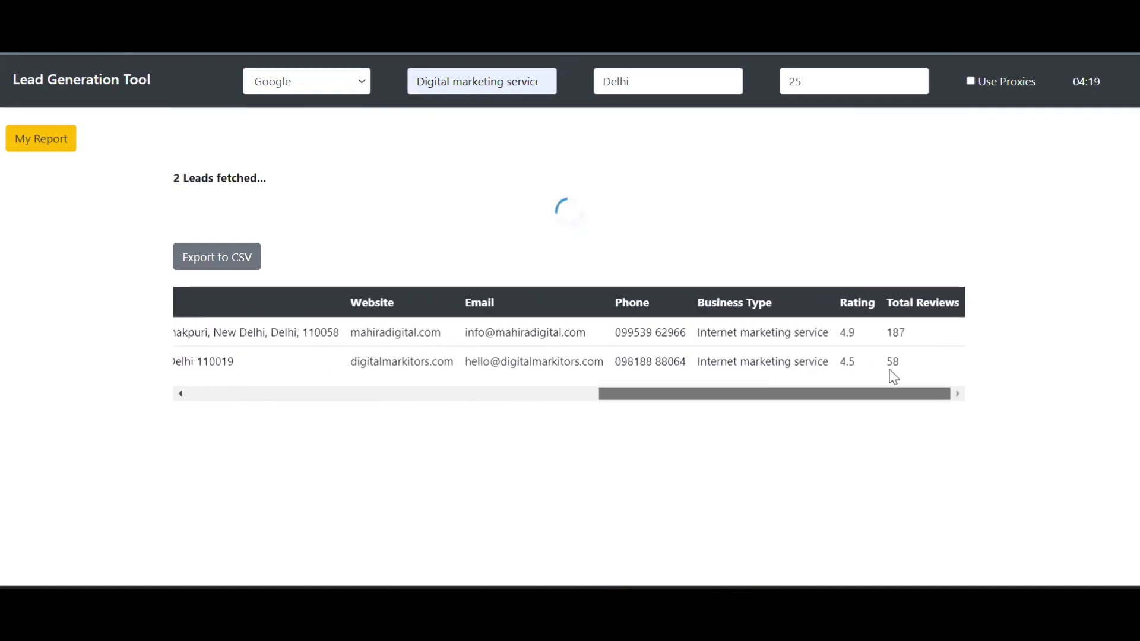
{"action": "left_click_drag", "start_coordinate": [761, 394], "coordinate": [362, 413]}
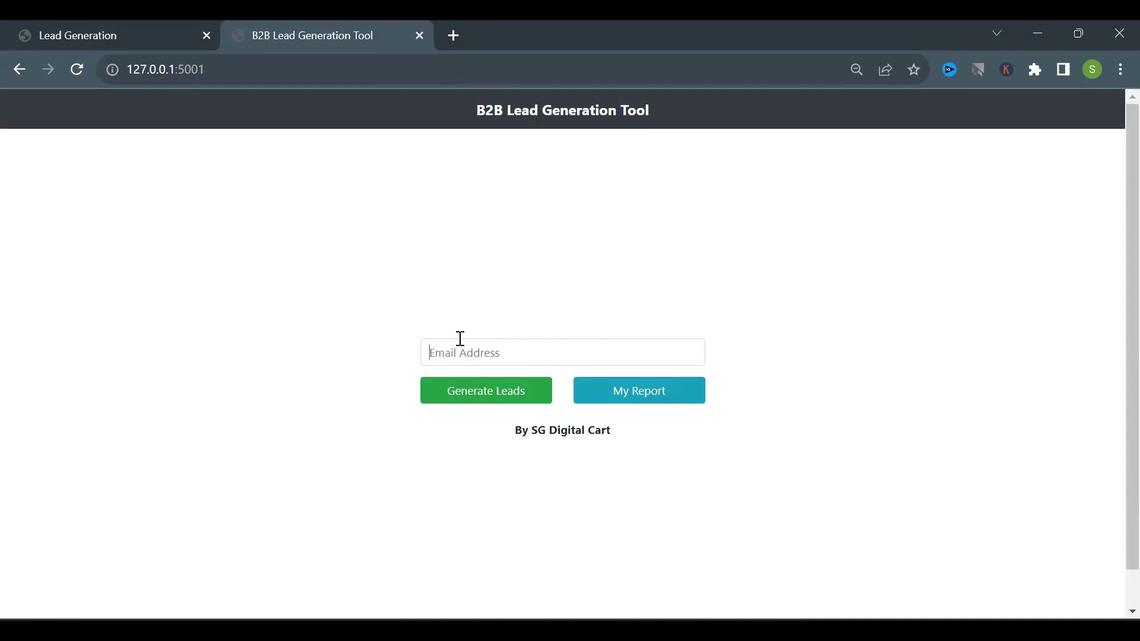
- Fill in the account email on the second start page and open its report filtered to Google leads
{"action": "left_click", "coordinate": [459, 338]}
{"action": "key", "text": "Down"}
{"action": "key", "text": "Down"}
{"action": "key", "text": "Down"}
{"action": "key", "text": "Up"}
{"action": "key", "text": "Return"}
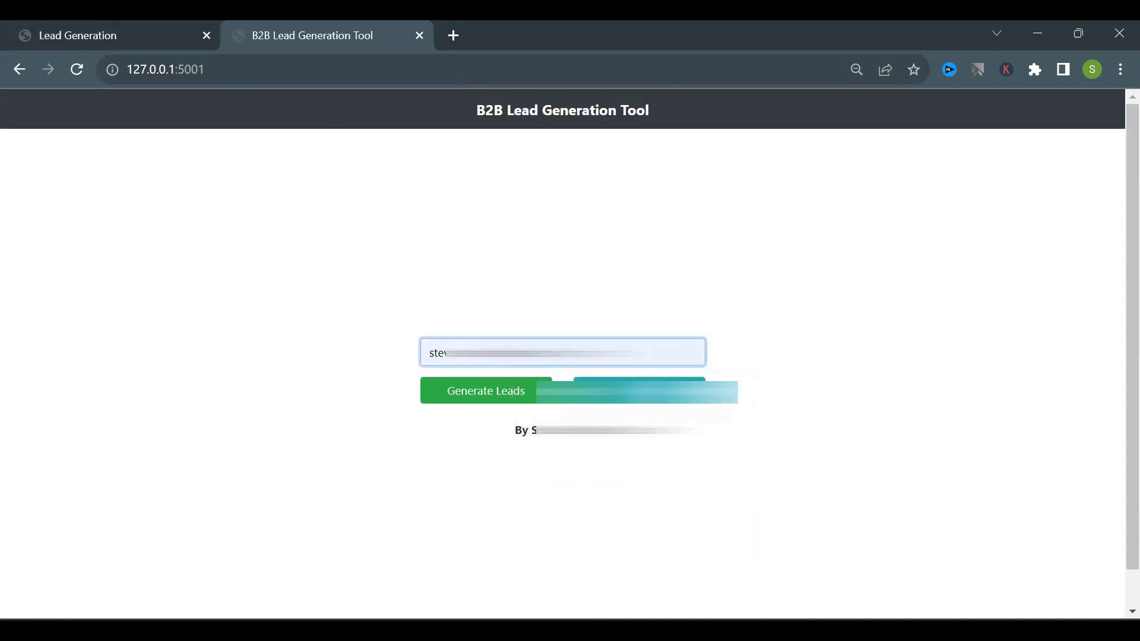
{"action": "left_click", "coordinate": [645, 391]}
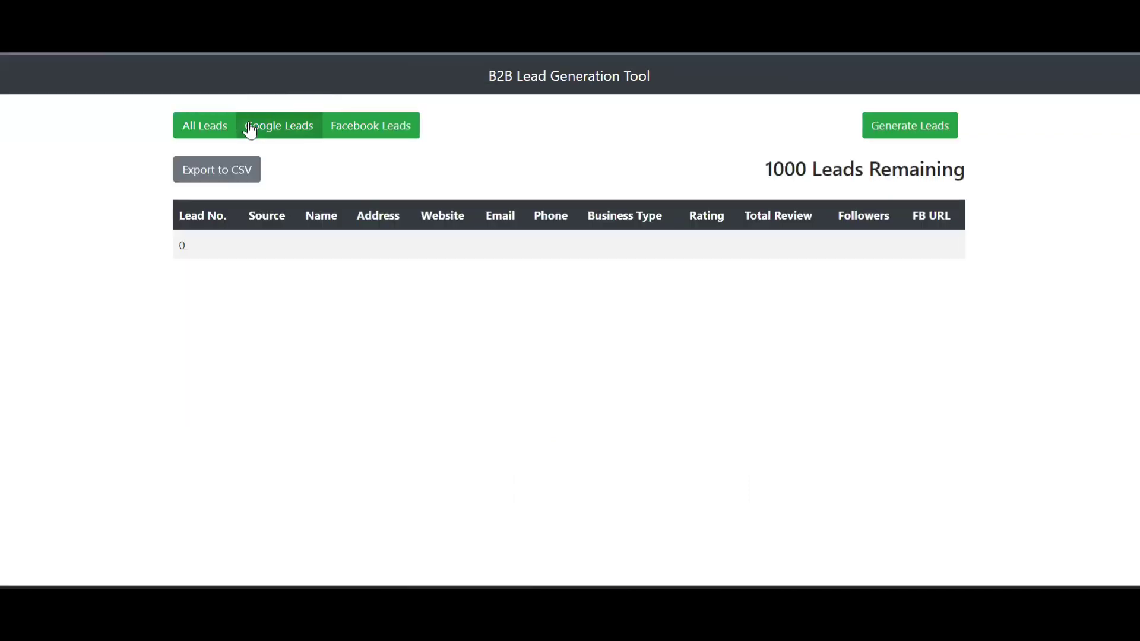
{"action": "left_click", "coordinate": [274, 159]}
{"action": "mouse_move", "coordinate": [469, 308]}
{"action": "left_mouse_down"}
{"action": "mouse_move", "coordinate": [836, 282]}
{"action": "mouse_move", "coordinate": [923, 297]}
{"action": "mouse_move", "coordinate": [842, 308]}
{"action": "mouse_move", "coordinate": [461, 305]}
{"action": "left_mouse_up"}
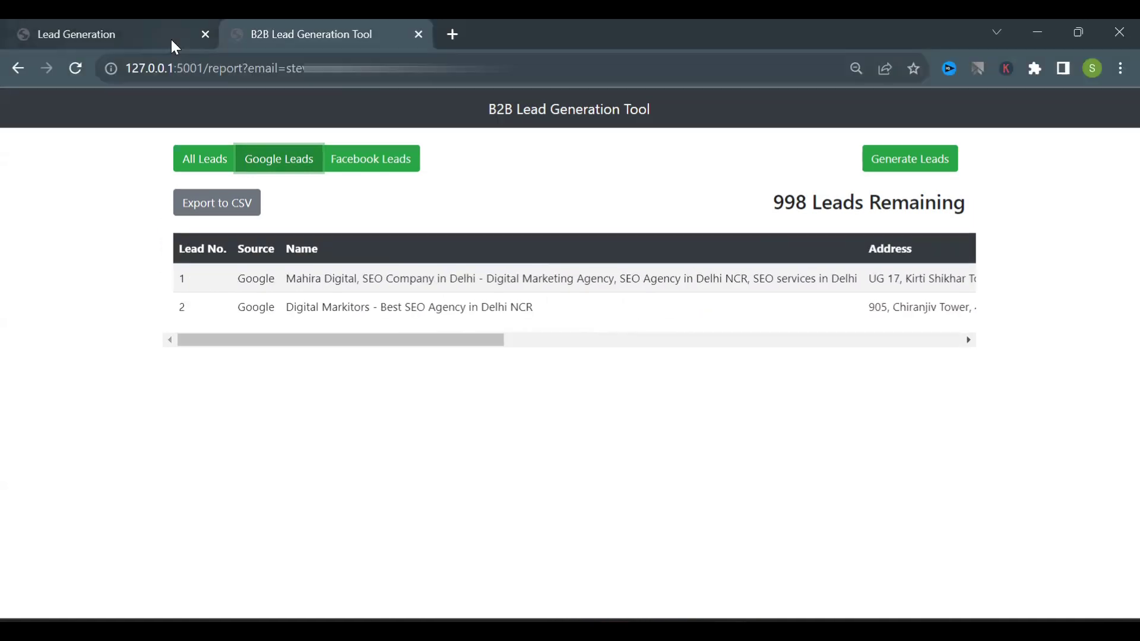
- Check the newly fetched leads in the Lead Generation results and in the report's list of all leads
{"action": "left_click", "coordinate": [172, 37]}
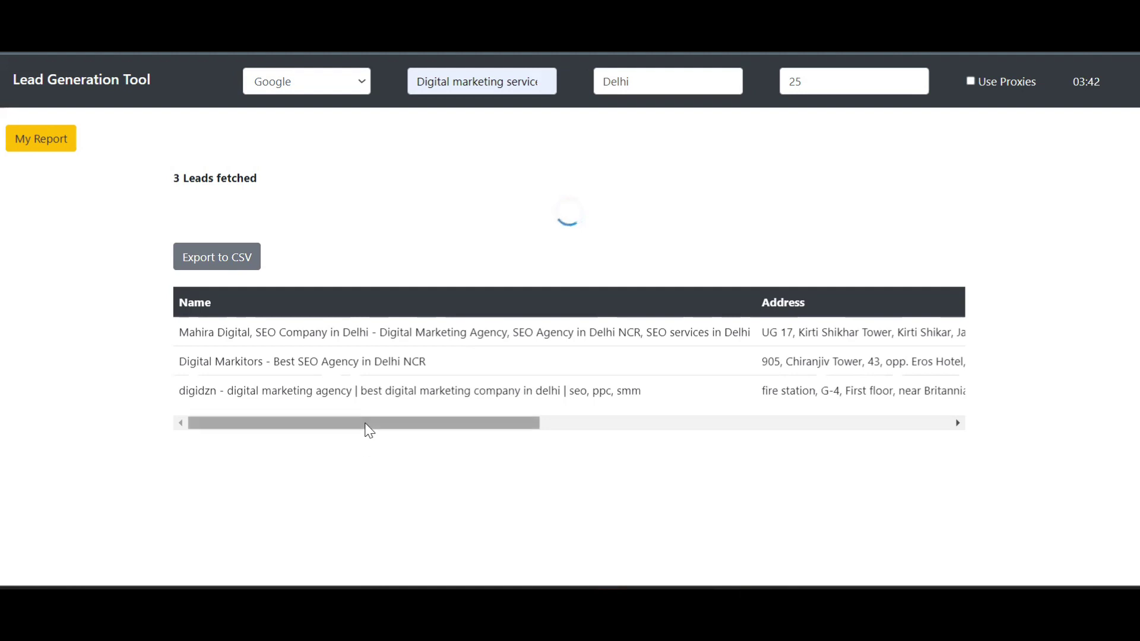
{"action": "left_click_drag", "start_coordinate": [368, 424], "coordinate": [528, 446]}
{"action": "left_click_drag", "start_coordinate": [598, 452], "coordinate": [315, 419]}
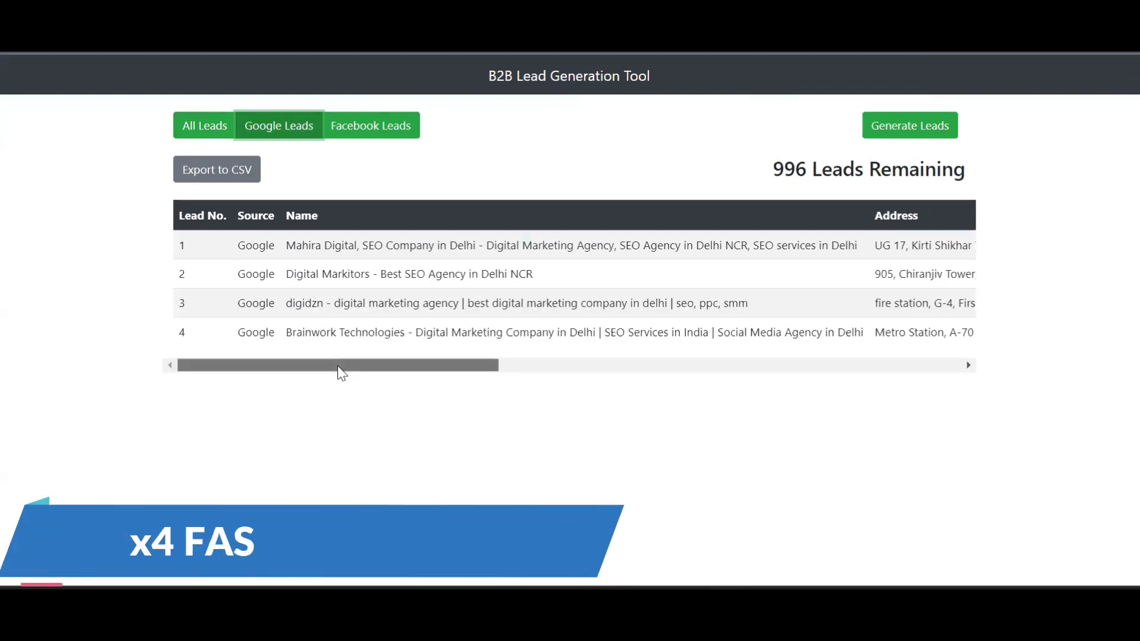
{"action": "left_click", "coordinate": [204, 126]}
{"action": "left_click_drag", "start_coordinate": [353, 394], "coordinate": [839, 476]}
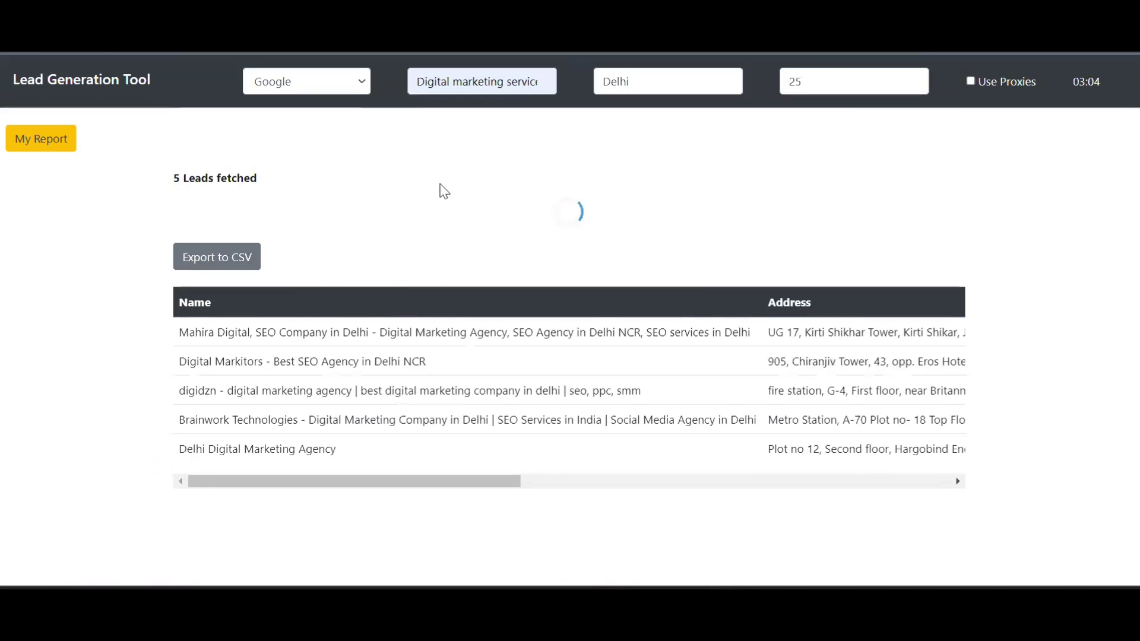
- Examine the addresses, websites, emails and phone numbers of the Delhi leads as they are fetched
{"action": "scroll", "coordinate": [454, 446], "scroll_direction": "right", "scroll_amount": 10}
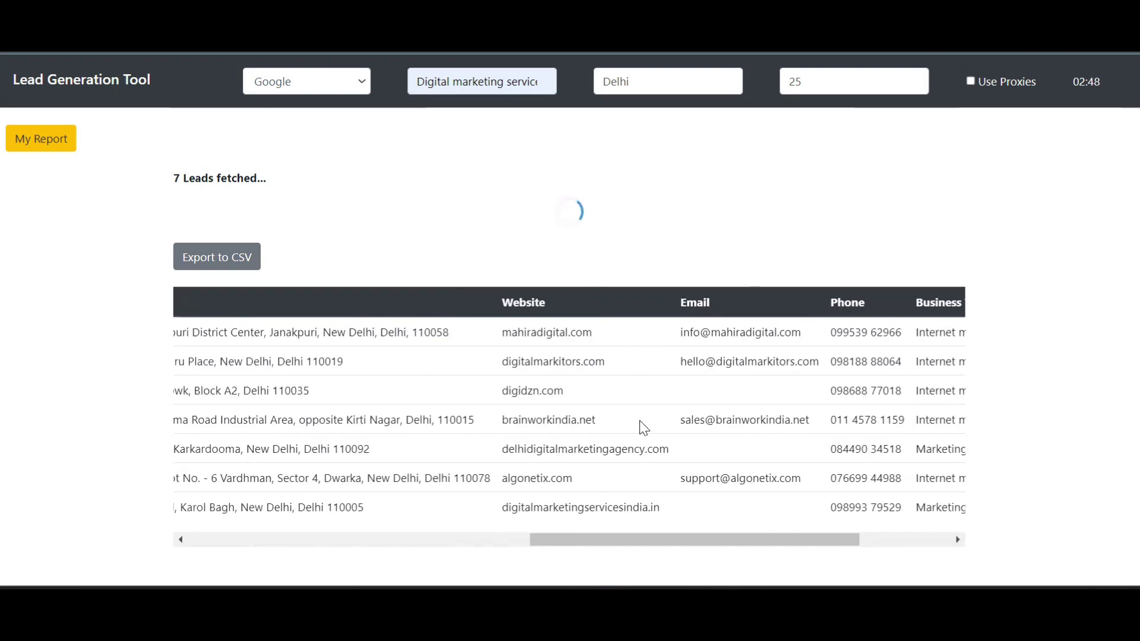
{"action": "scroll", "coordinate": [643, 418], "scroll_direction": "left", "scroll_amount": 8}
{"action": "scroll", "coordinate": [642, 418], "scroll_direction": "right", "scroll_amount": 3}
{"action": "left_click_drag", "start_coordinate": [735, 332], "coordinate": [809, 330]}
{"action": "left_click_drag", "start_coordinate": [755, 361], "coordinate": [625, 361]}
{"action": "double_click", "coordinate": [669, 390]}
{"action": "left_click", "coordinate": [732, 537]}
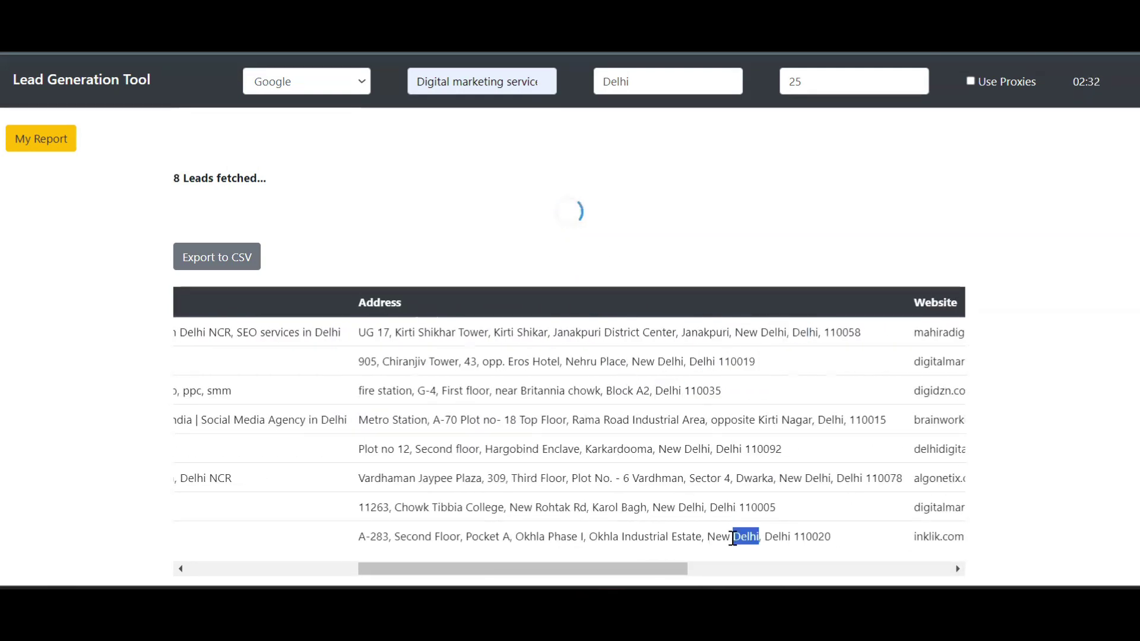
{"action": "double_click", "coordinate": [732, 538]}
{"action": "scroll", "coordinate": [402, 437], "scroll_direction": "left", "scroll_amount": 5}
{"action": "scroll", "coordinate": [402, 437], "scroll_direction": "right", "scroll_amount": 5}
{"action": "scroll", "coordinate": [190, 107], "scroll_direction": "down", "scroll_amount": 1}
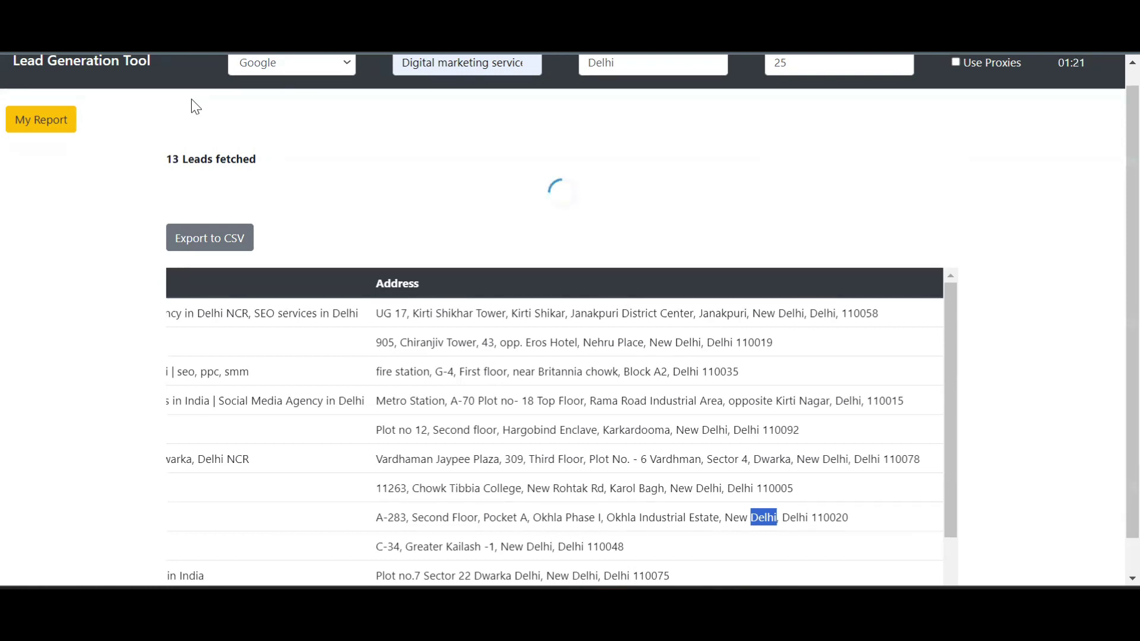
{"action": "scroll", "coordinate": [455, 348], "scroll_direction": "down", "scroll_amount": 2}
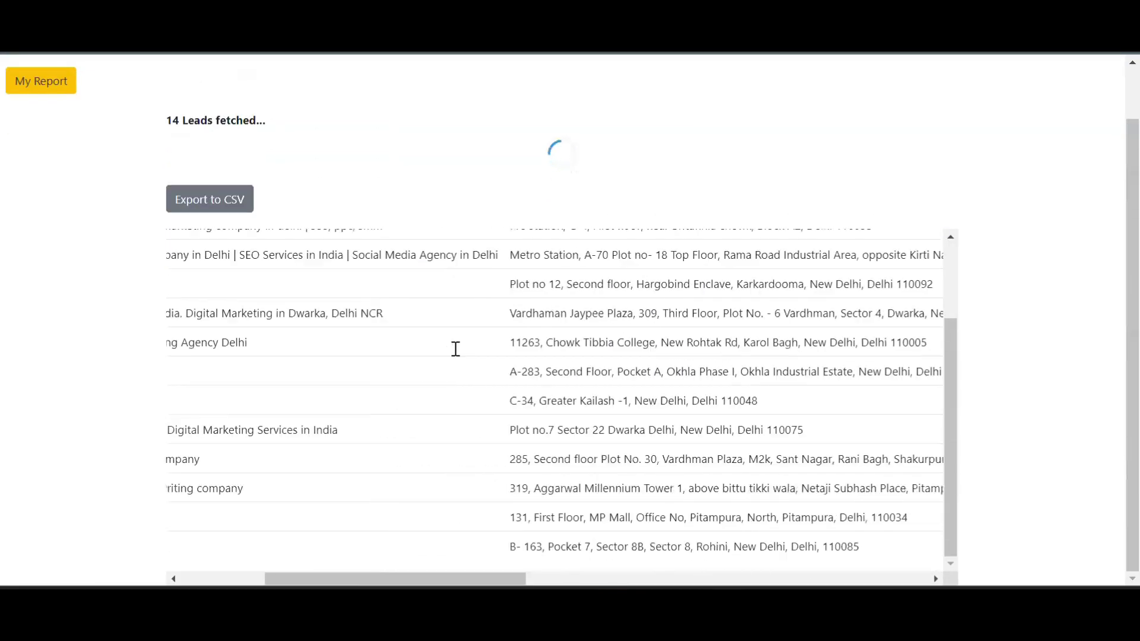
{"action": "scroll", "coordinate": [457, 355], "scroll_direction": "right", "scroll_amount": 5}
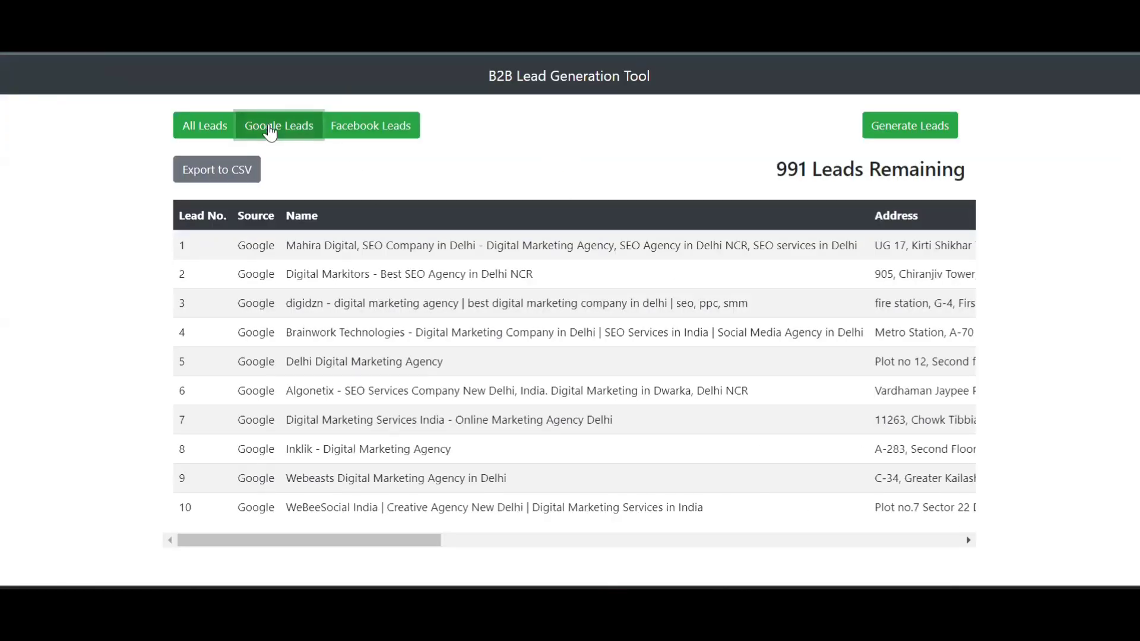
- Look through the Google leads in the report and the latest entries in the lead generation results
{"action": "scroll", "coordinate": [479, 343], "scroll_direction": "down", "scroll_amount": 3}
{"action": "scroll", "coordinate": [479, 354], "scroll_direction": "right", "scroll_amount": 10}
{"action": "scroll", "coordinate": [310, 333], "scroll_direction": "left", "scroll_amount": 10}
{"action": "scroll", "coordinate": [249, 384], "scroll_direction": "up", "scroll_amount": 3}
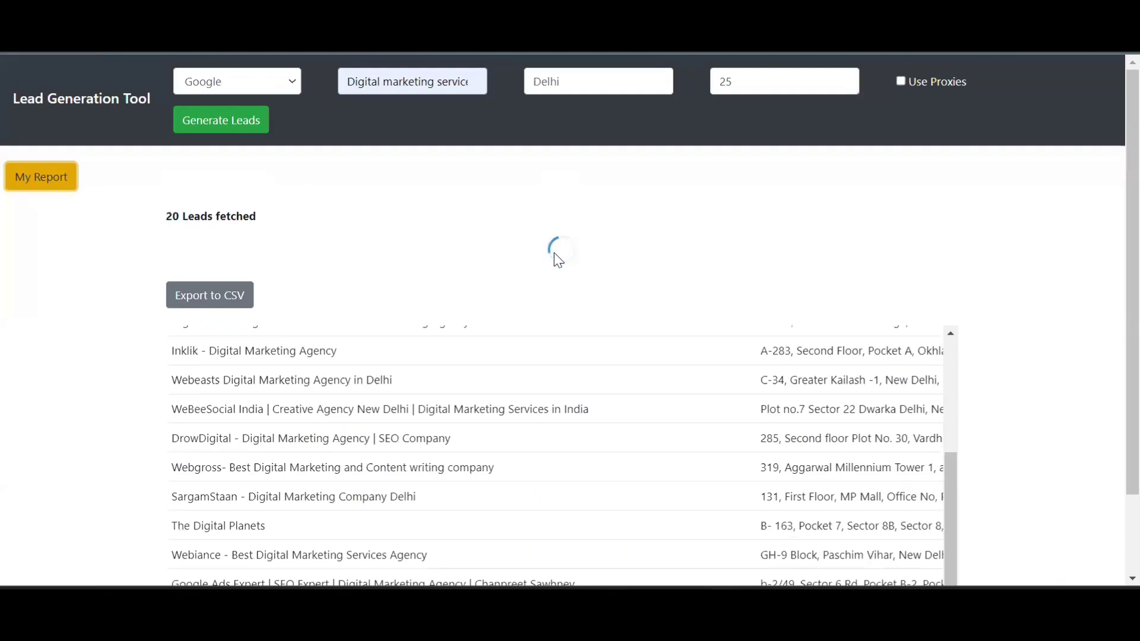
{"action": "scroll", "coordinate": [554, 254], "scroll_direction": "down", "scroll_amount": 2}
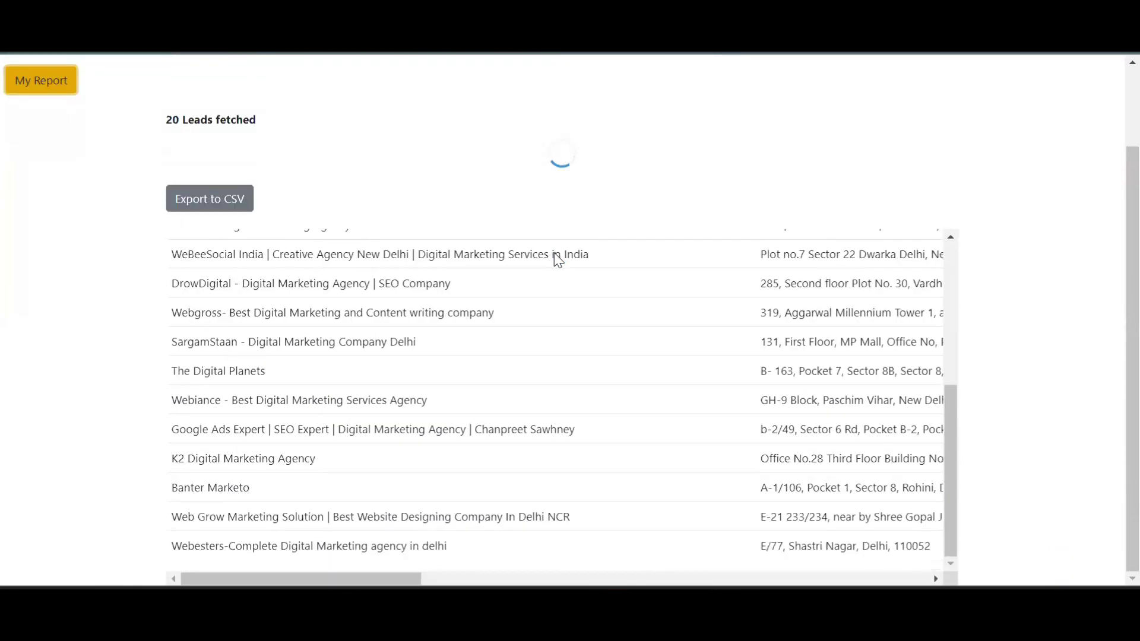
{"action": "scroll", "coordinate": [539, 419], "scroll_direction": "up", "scroll_amount": 5}
{"action": "scroll", "coordinate": [771, 260], "scroll_direction": "up", "scroll_amount": 2}
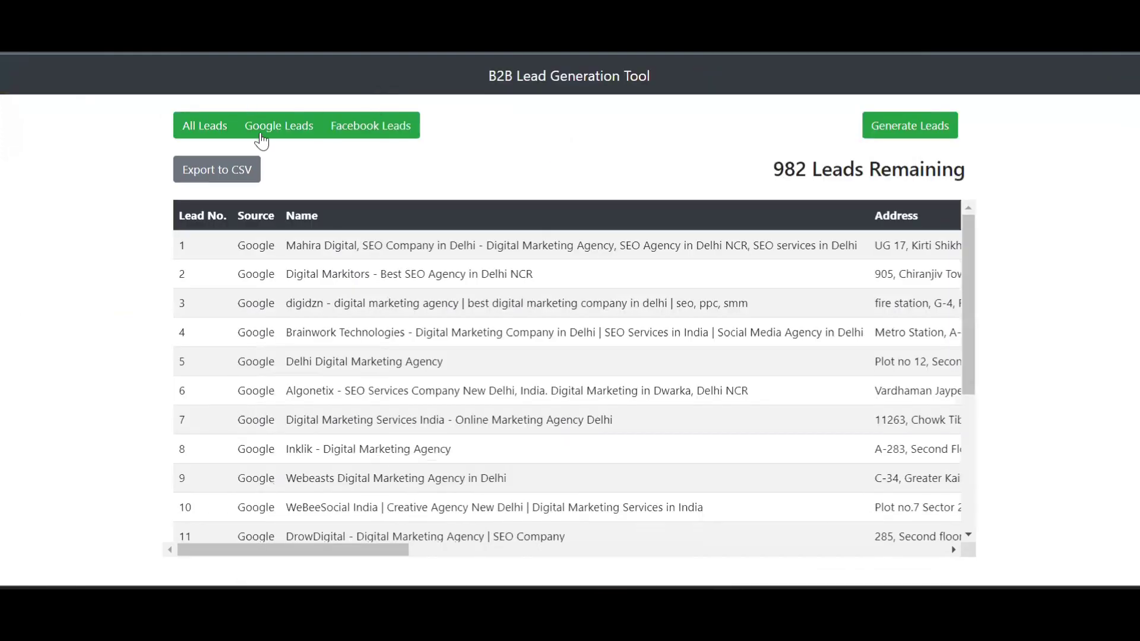
- Filter the report to Google leads again and examine the contact details of the most recent entries
{"action": "left_click", "coordinate": [257, 133]}
{"action": "scroll", "coordinate": [453, 276], "scroll_direction": "down", "scroll_amount": 7}
{"action": "scroll", "coordinate": [453, 278], "scroll_direction": "down", "scroll_amount": 1}
{"action": "scroll", "coordinate": [453, 279], "scroll_direction": "right", "scroll_amount": 10}
{"action": "scroll", "coordinate": [454, 279], "scroll_direction": "up", "scroll_amount": 1}
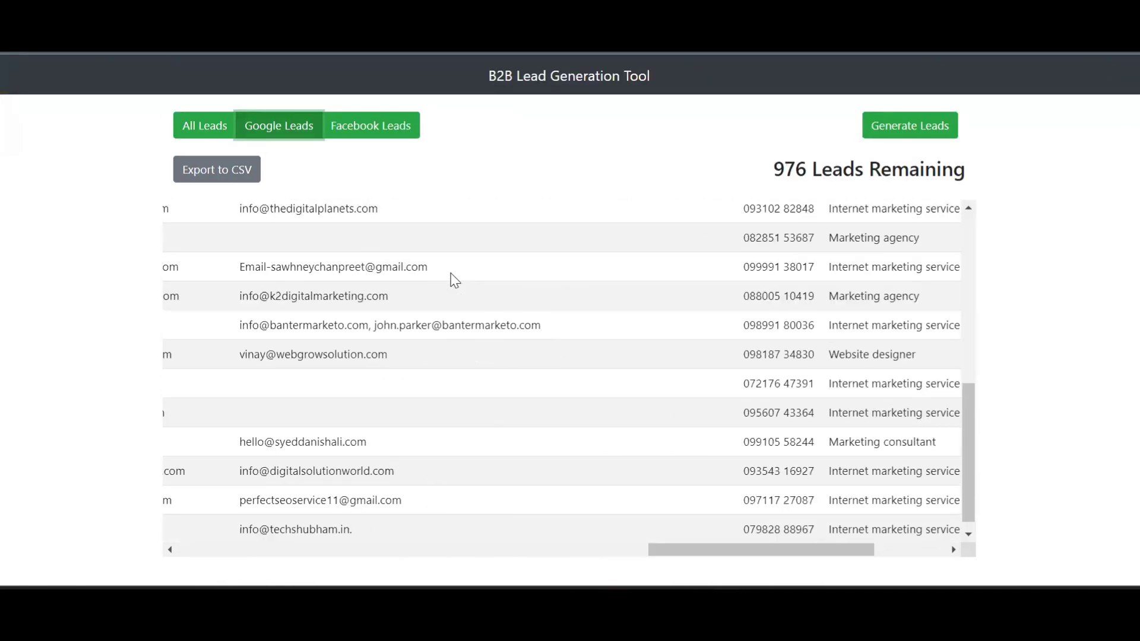
{"action": "scroll", "coordinate": [454, 279], "scroll_direction": "up", "scroll_amount": 5}
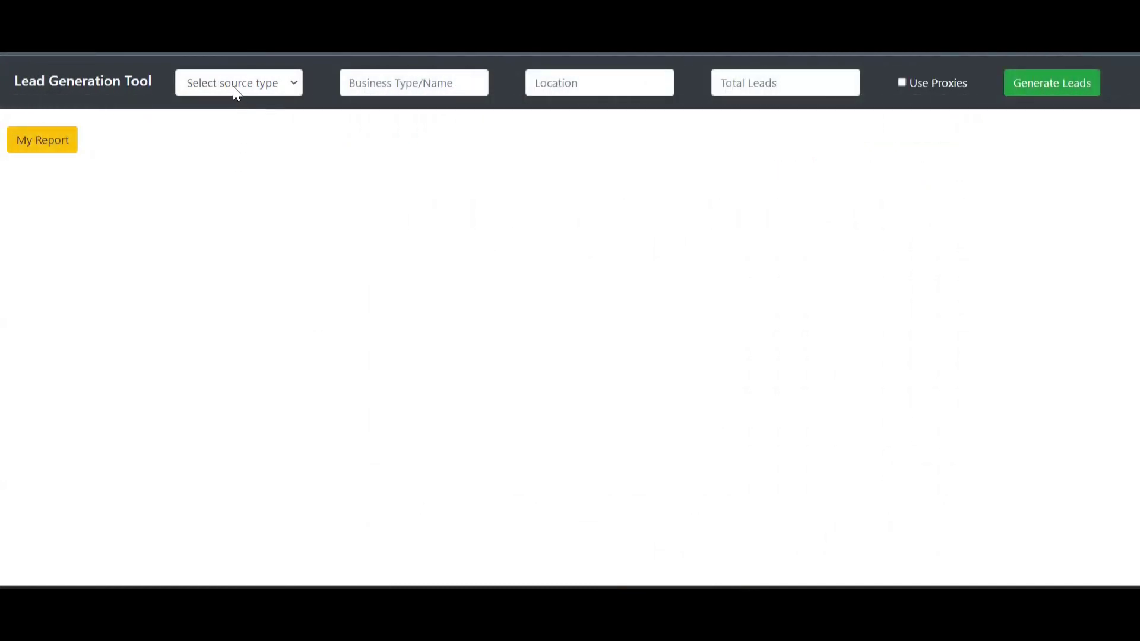
- Generate 10 Facebook leads for the business type "Graphic designing"
{"action": "left_click", "coordinate": [233, 87]}
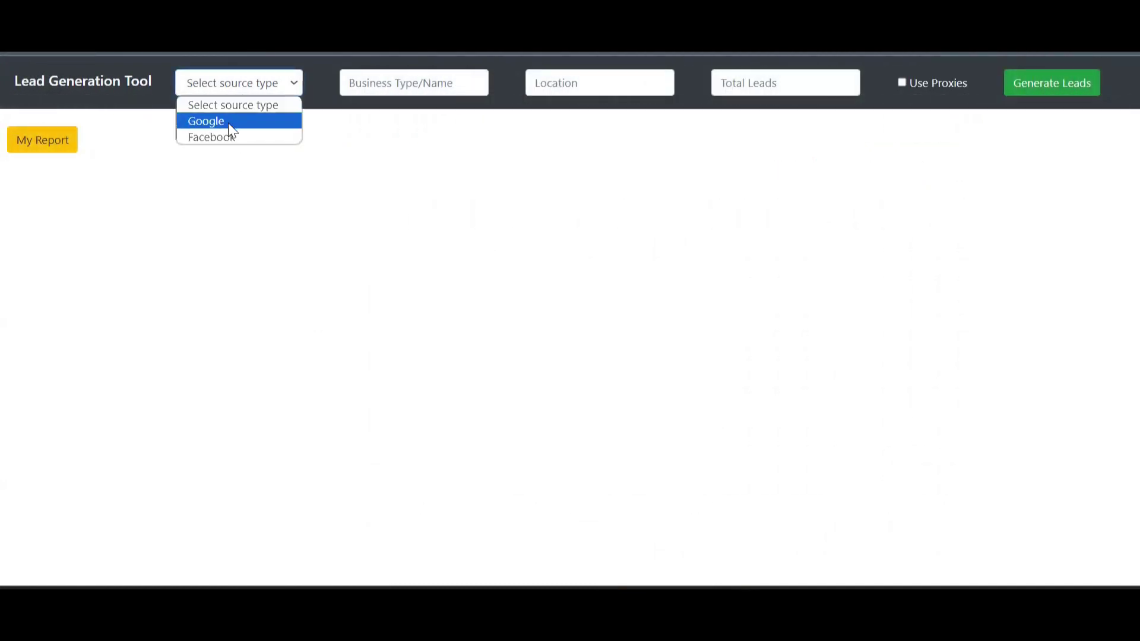
{"action": "left_click", "coordinate": [229, 138]}
{"action": "left_click", "coordinate": [507, 83]}
{"action": "type", "text": "Graphic desi"}
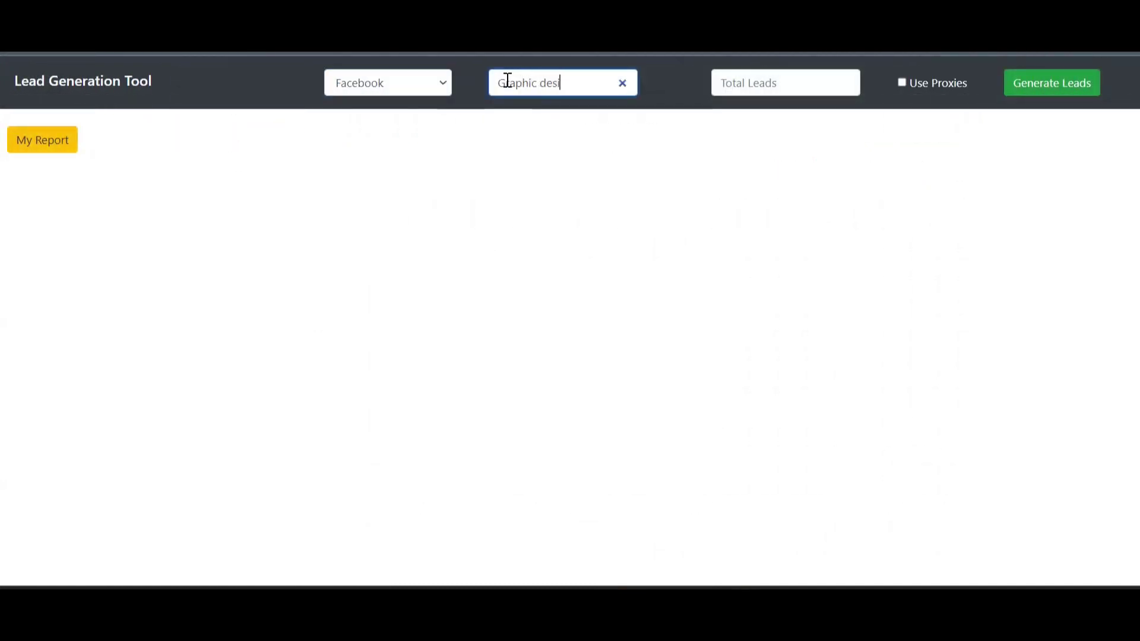
{"action": "type", "text": "gning"}
{"action": "left_click", "coordinate": [782, 89]}
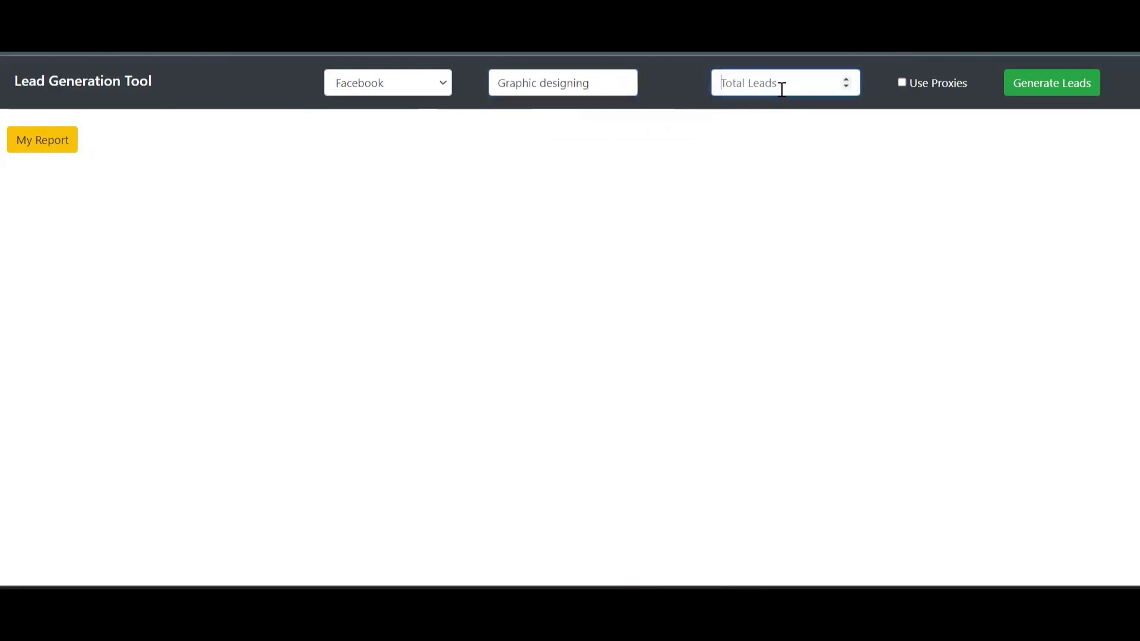
{"action": "type", "text": "10"}
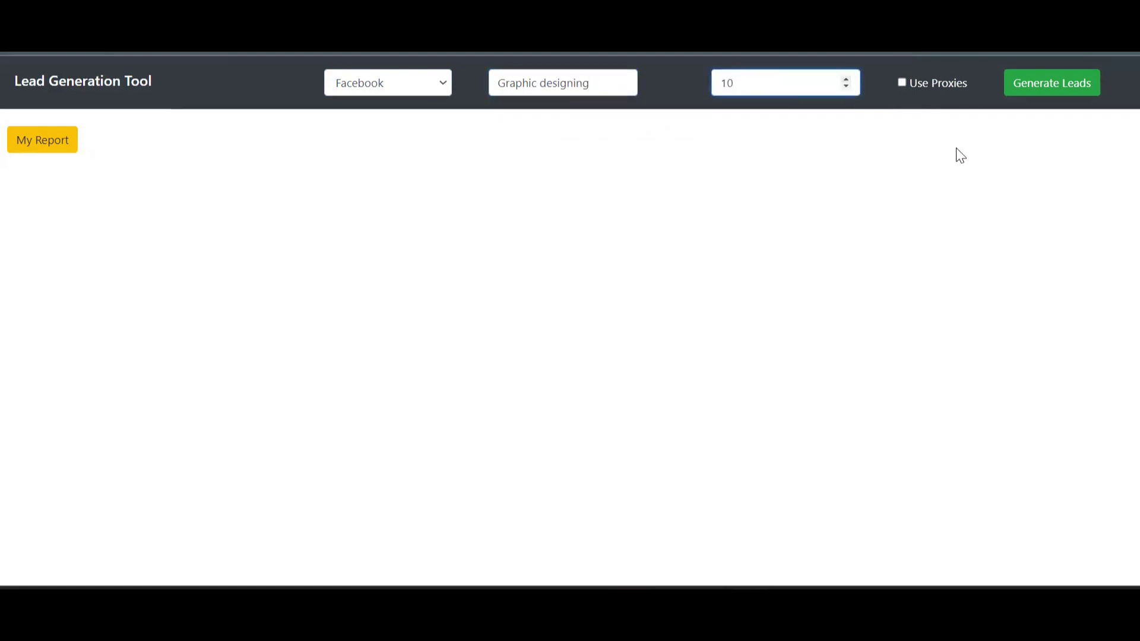
{"action": "left_click", "coordinate": [1030, 88]}
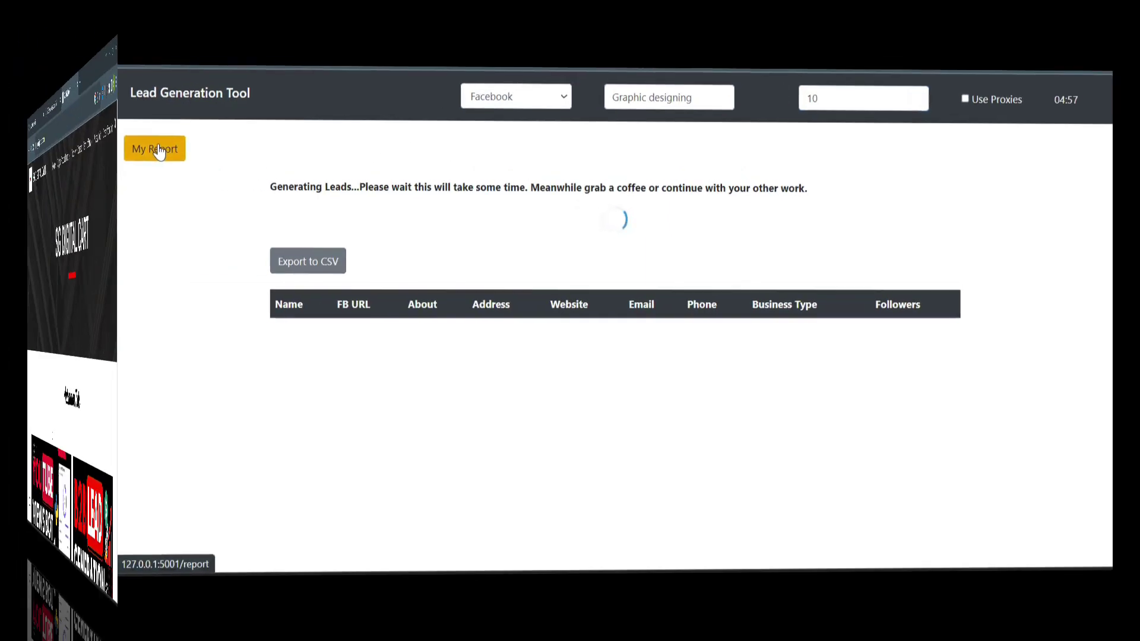
- View the full web address of the SG DIGITAL CART site
{"action": "left_click", "coordinate": [177, 70]}
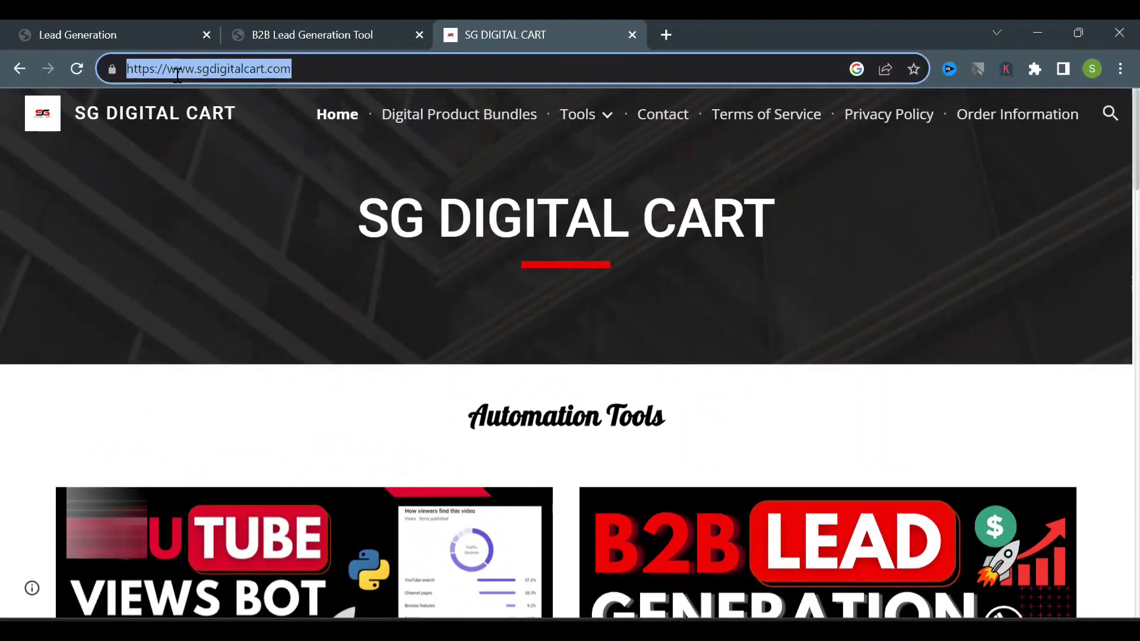
{"action": "left_click", "coordinate": [285, 363]}
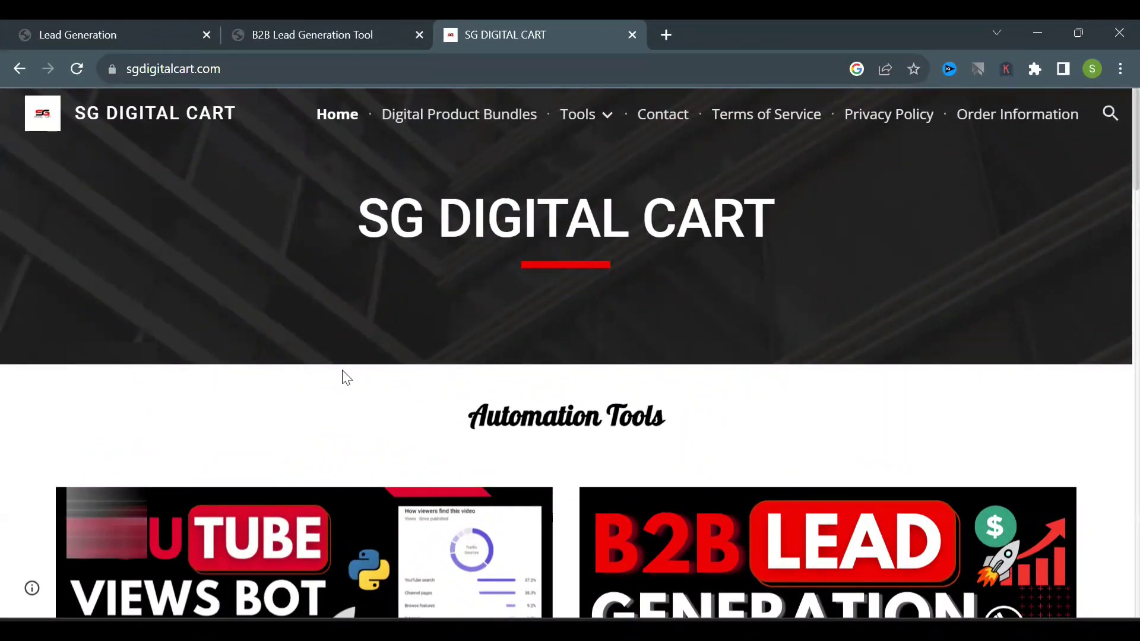
- Open the B2B Lead Generation Tool product page on the SG DIGITAL CART site and look through its screenshot carousel
{"action": "scroll", "coordinate": [345, 376], "scroll_direction": "down", "scroll_amount": 5}
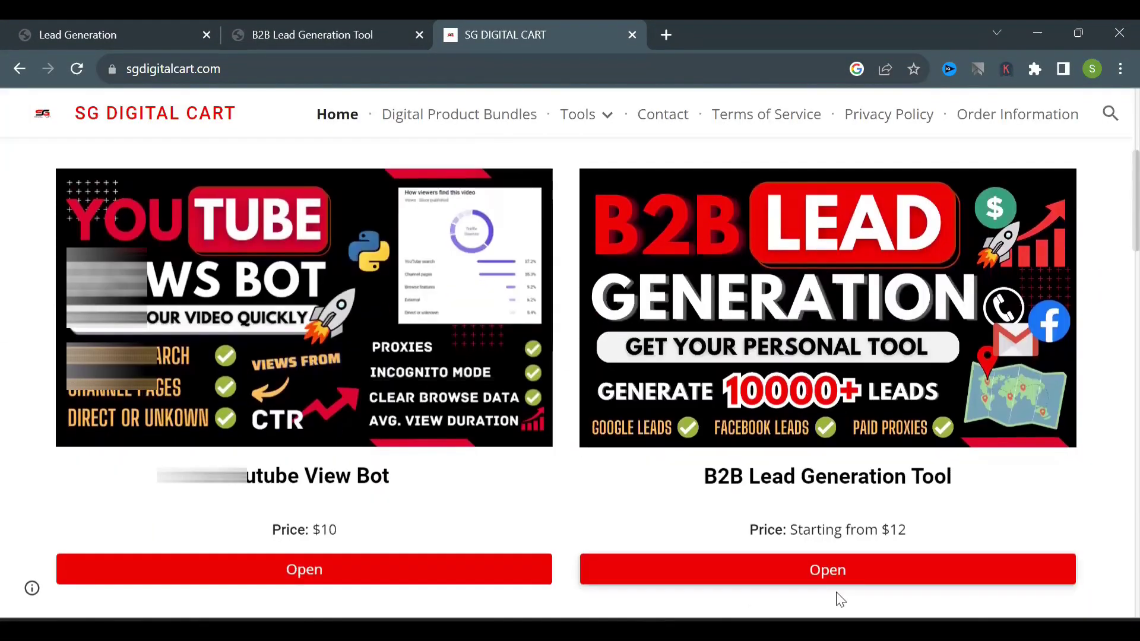
{"action": "left_click", "coordinate": [839, 564]}
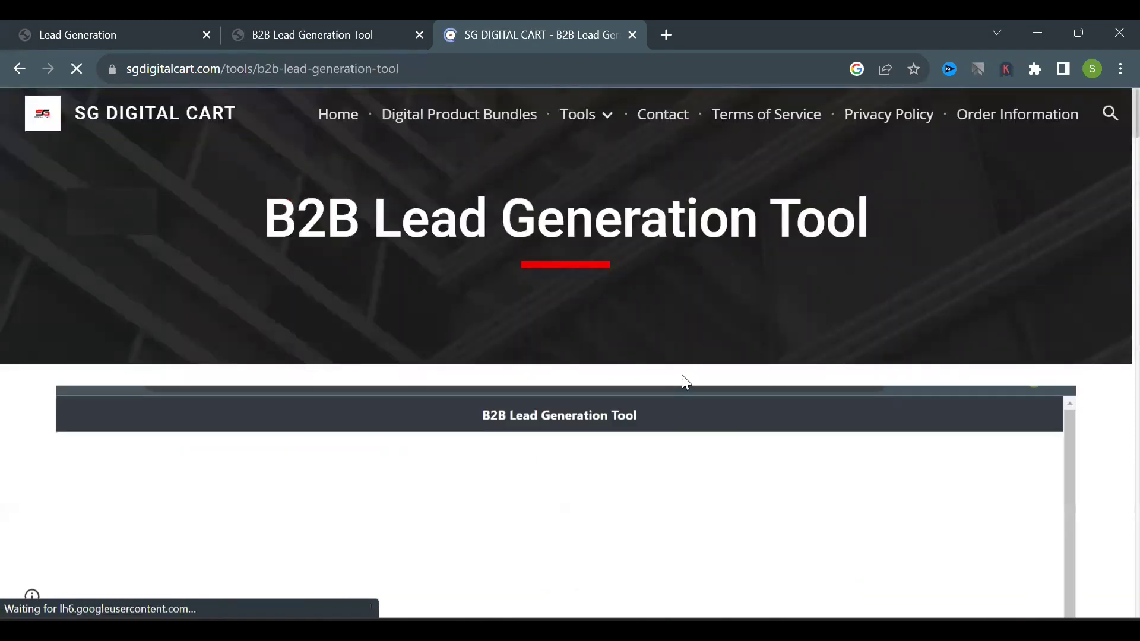
{"action": "scroll", "coordinate": [682, 375], "scroll_direction": "down", "scroll_amount": 4}
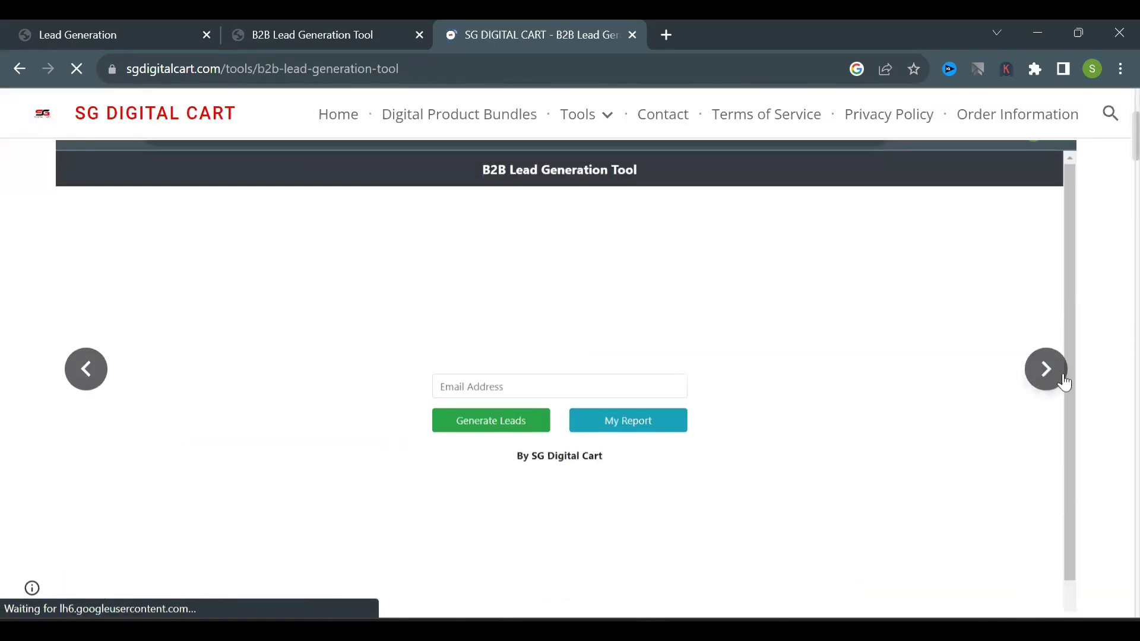
{"action": "left_click", "coordinate": [1048, 374]}
{"action": "left_click", "coordinate": [1048, 374]}
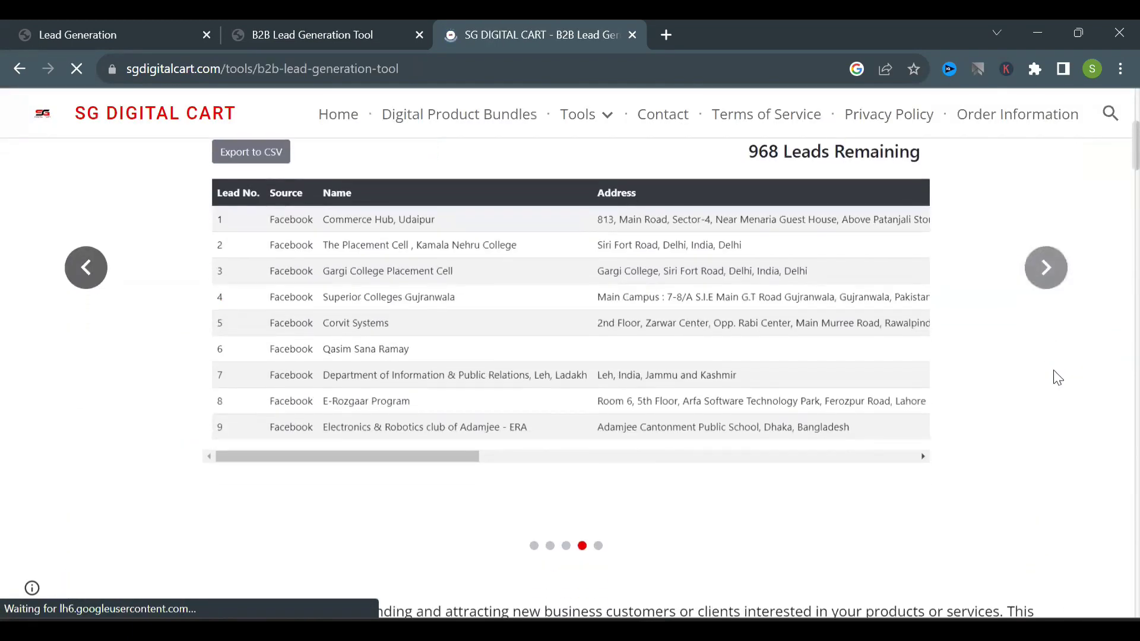
{"action": "left_click", "coordinate": [1043, 270]}
{"action": "left_click", "coordinate": [1043, 270]}
{"action": "left_click", "coordinate": [1043, 270]}
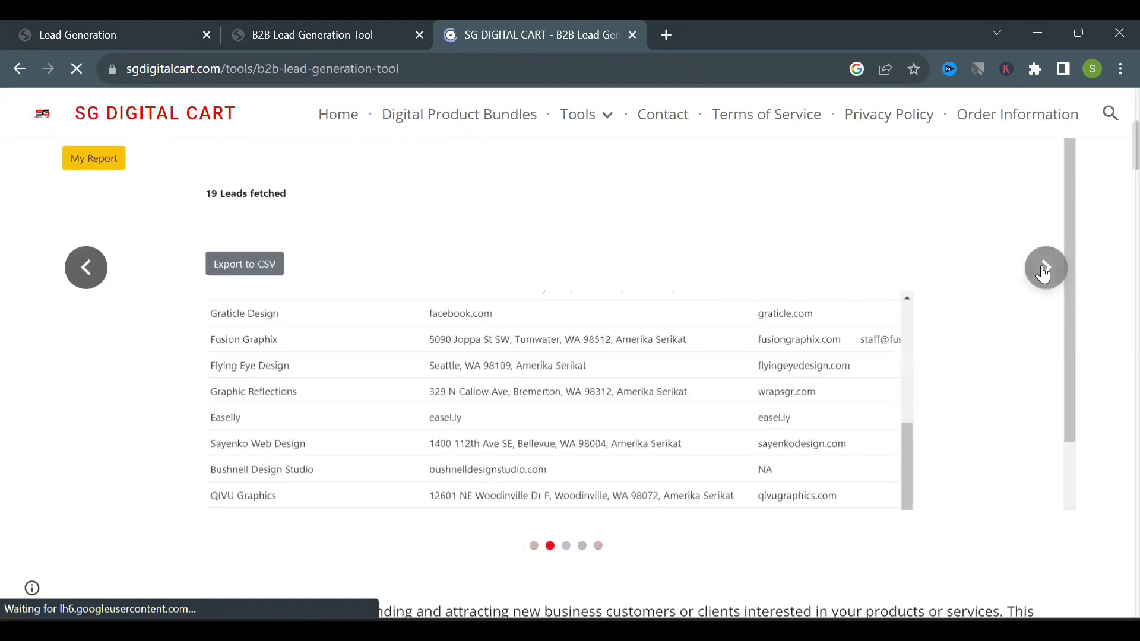
{"action": "left_click", "coordinate": [1043, 270]}
- Read the product page's description, key features and reasons to choose the tool, down to the pricing plans
{"action": "scroll", "coordinate": [1043, 274], "scroll_direction": "down", "scroll_amount": 10}
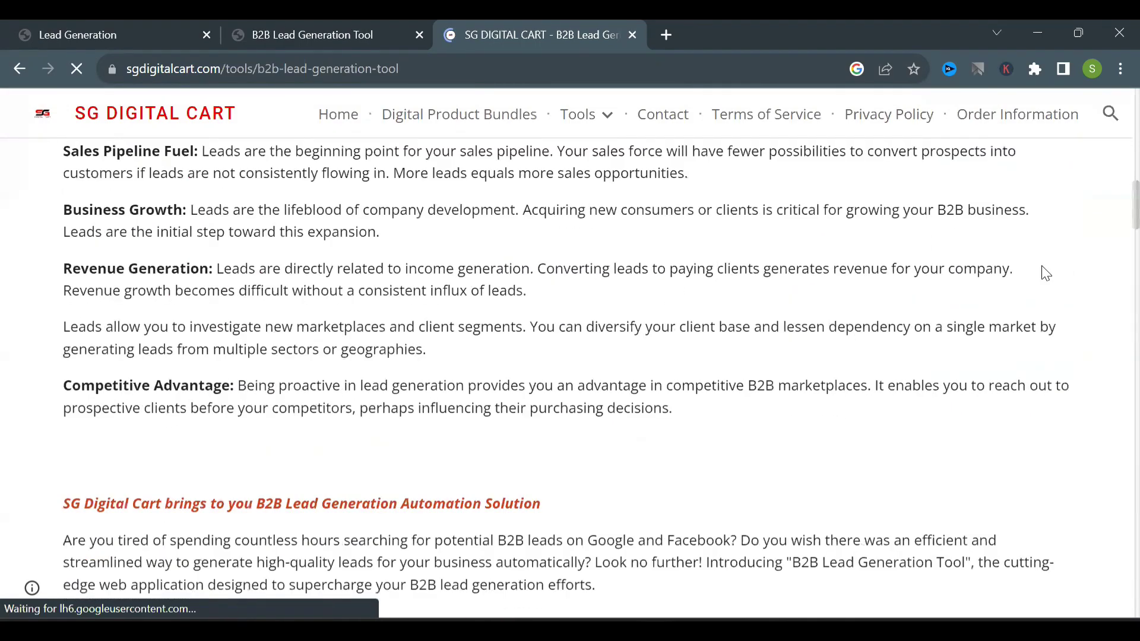
{"action": "scroll", "coordinate": [1045, 273], "scroll_direction": "down", "scroll_amount": 6}
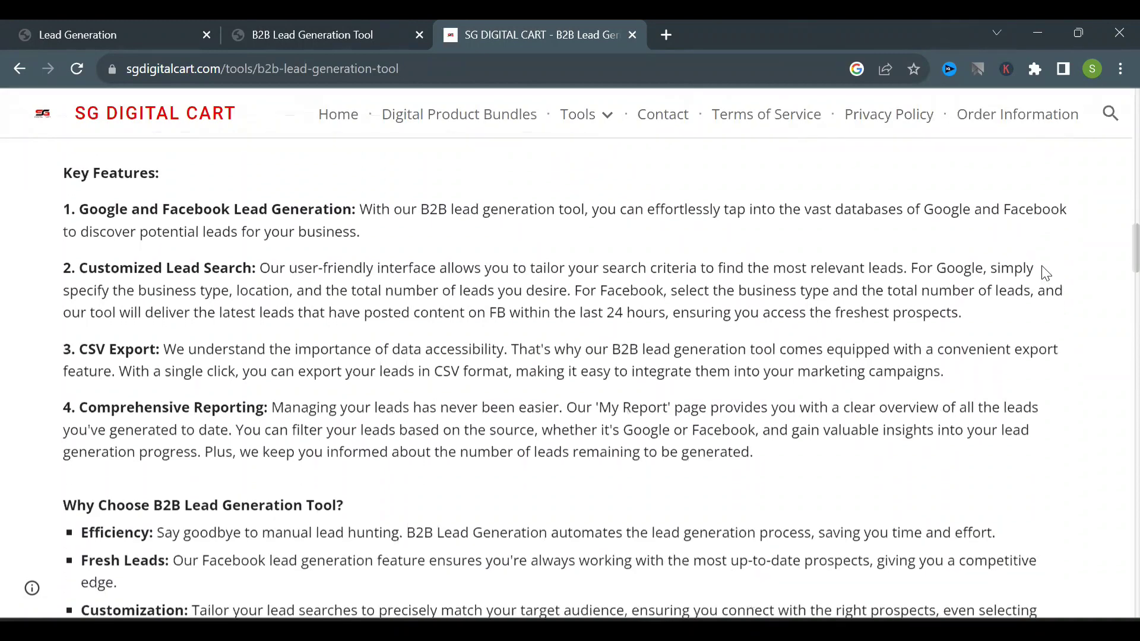
{"action": "scroll", "coordinate": [1045, 273], "scroll_direction": "down", "scroll_amount": 7}
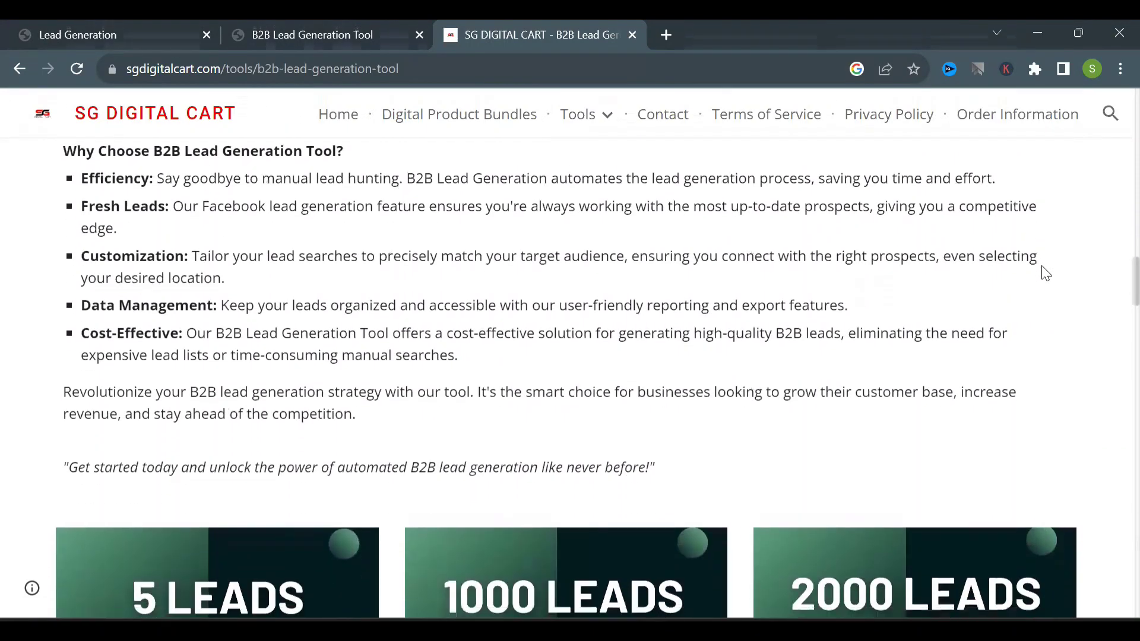
{"action": "scroll", "coordinate": [1045, 273], "scroll_direction": "down", "scroll_amount": 4}
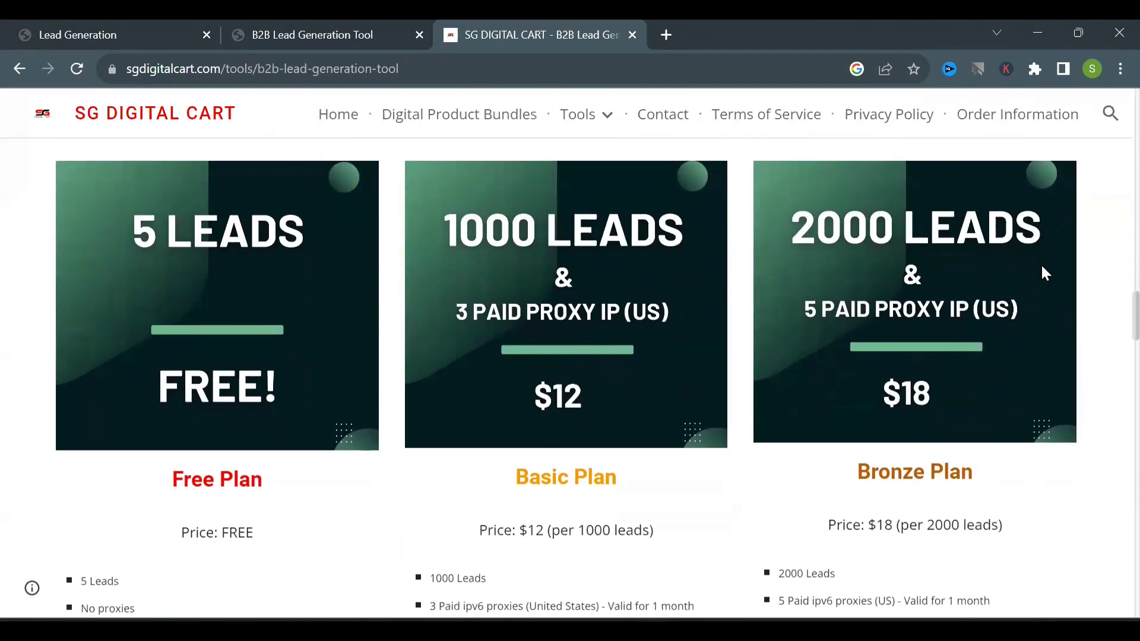
- Compare the prices and contents of the Free, Basic and Bronze plans
{"action": "scroll", "coordinate": [1046, 273], "scroll_direction": "down", "scroll_amount": 12}
{"action": "scroll", "coordinate": [1045, 273], "scroll_direction": "up", "scroll_amount": 6}
{"action": "scroll", "coordinate": [1045, 273], "scroll_direction": "up", "scroll_amount": 10}
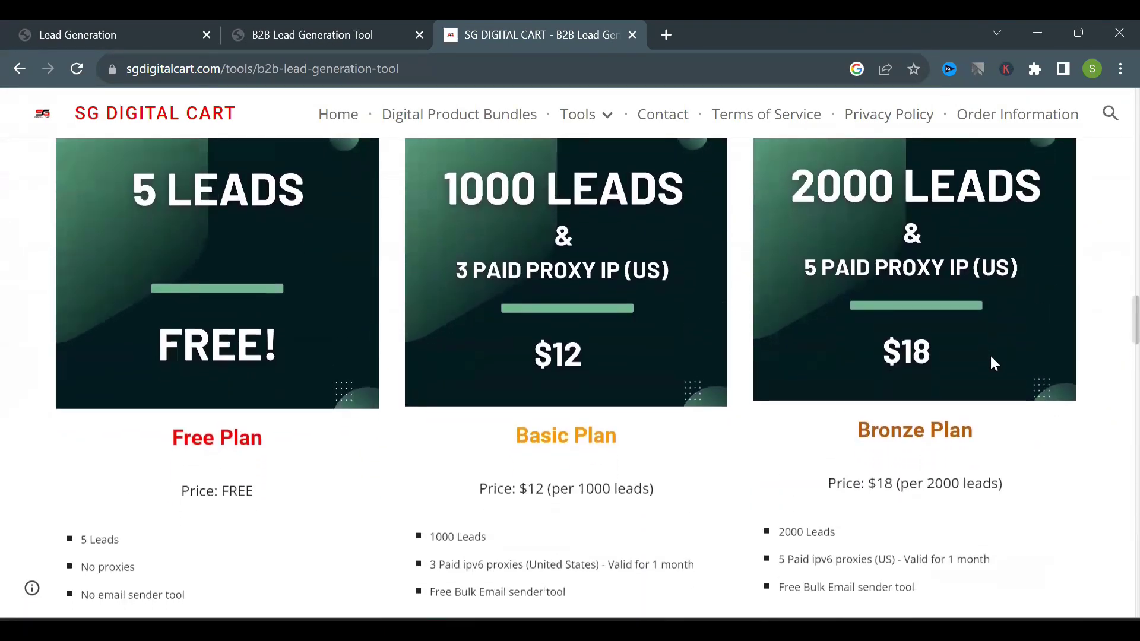
{"action": "scroll", "coordinate": [989, 354], "scroll_direction": "down", "scroll_amount": 1}
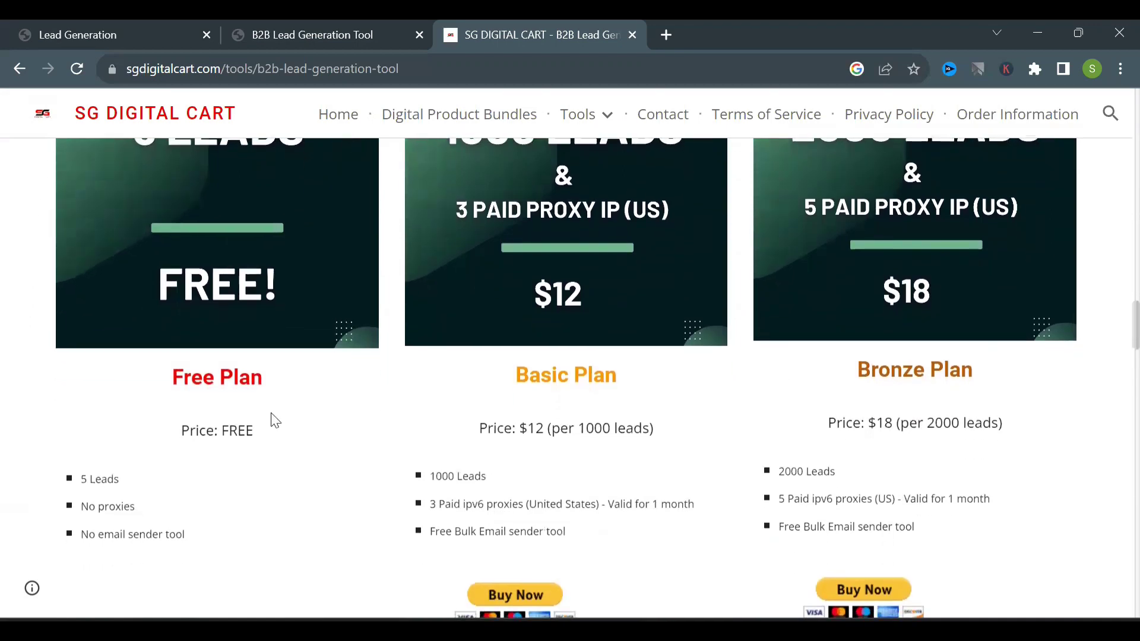
{"action": "triple_click", "coordinate": [87, 479]}
{"action": "left_click", "coordinate": [231, 516]}
{"action": "scroll", "coordinate": [527, 419], "scroll_direction": "down", "scroll_amount": 1}
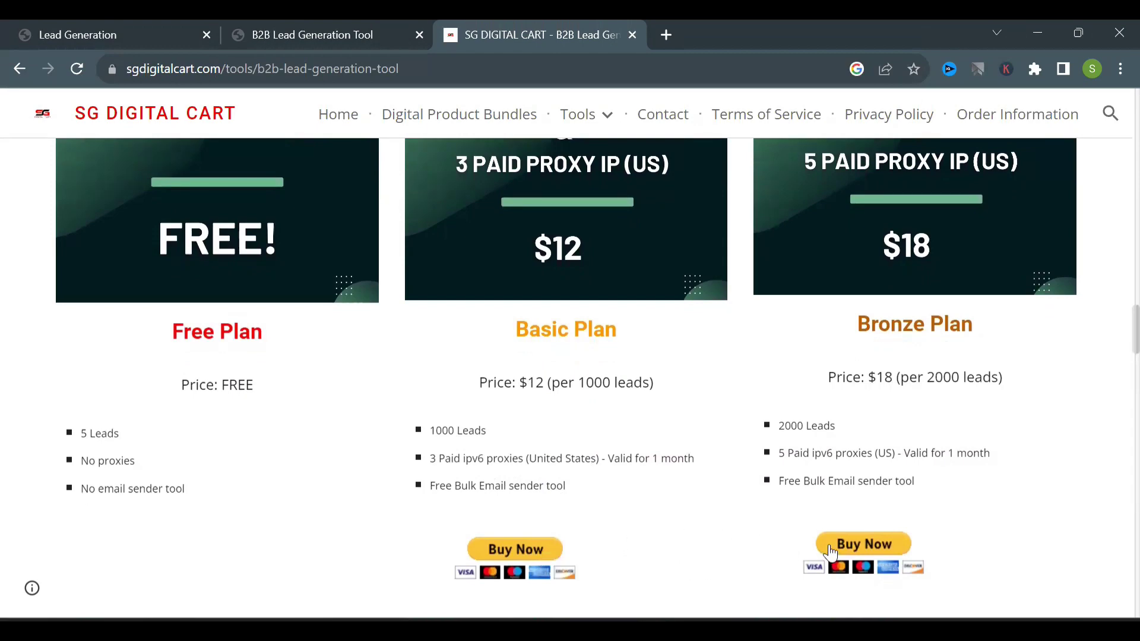
- Examine the Silver, Gold and Platinum plans and read the usage instructions and FAQ below them
{"action": "scroll", "coordinate": [830, 552], "scroll_direction": "down", "scroll_amount": 5}
{"action": "scroll", "coordinate": [830, 552], "scroll_direction": "down", "scroll_amount": 4}
{"action": "scroll", "coordinate": [611, 544], "scroll_direction": "down", "scroll_amount": 1}
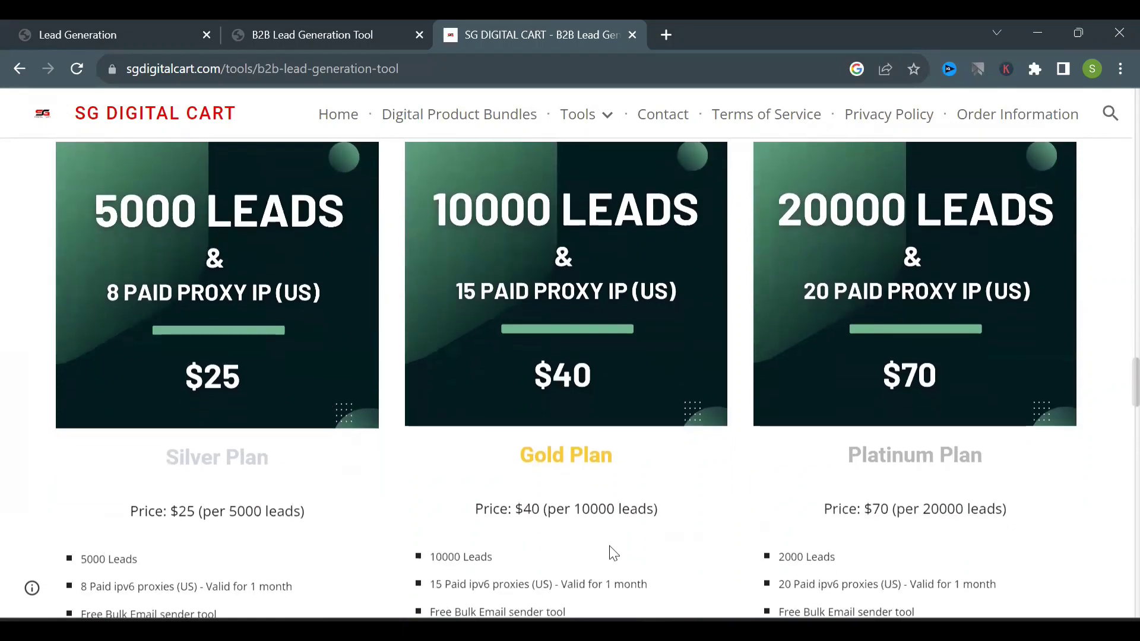
{"action": "scroll", "coordinate": [1049, 533], "scroll_direction": "down", "scroll_amount": 10}
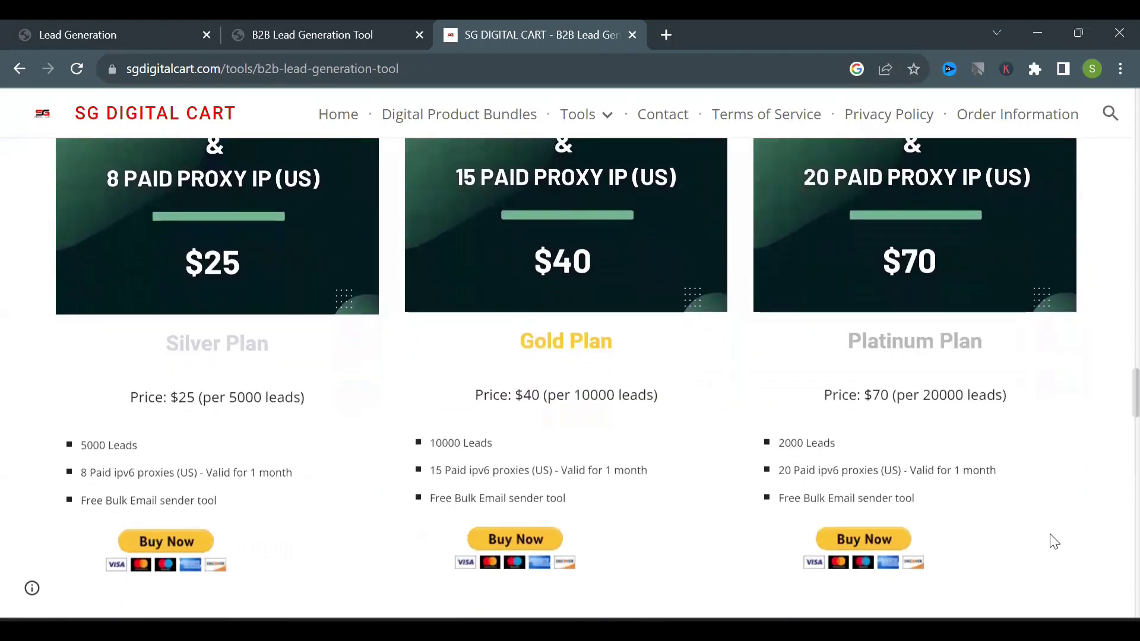
{"action": "scroll", "coordinate": [184, 466], "scroll_direction": "down", "scroll_amount": 10}
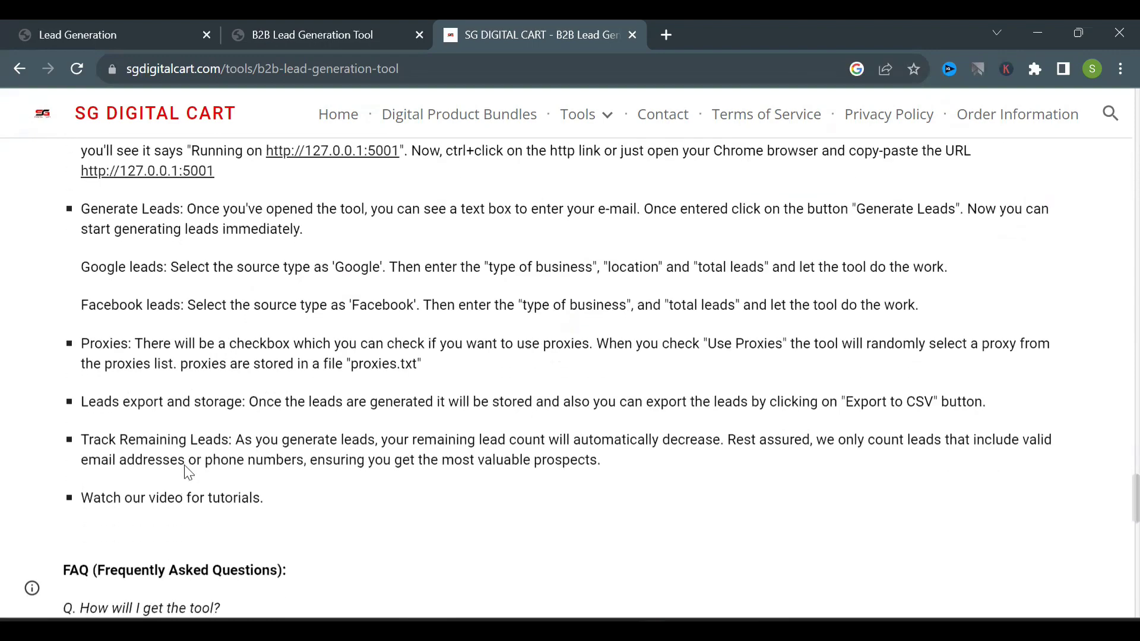
{"action": "scroll", "coordinate": [185, 465], "scroll_direction": "down", "scroll_amount": 10}
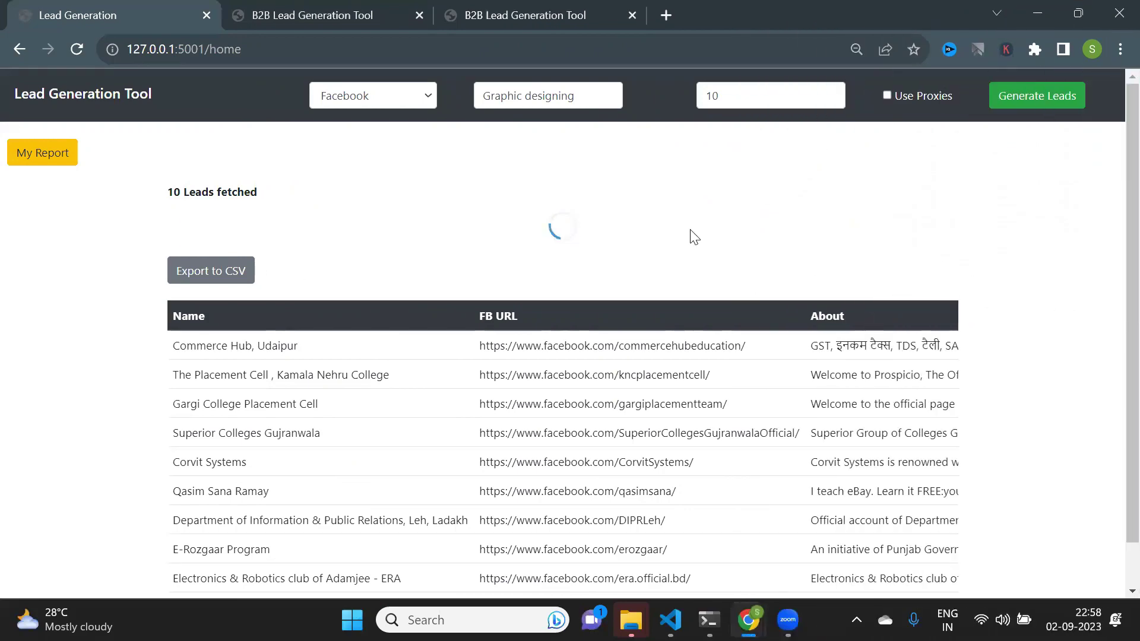
- Look through all rows and columns of the fetched Facebook leads on the Lead Generation page
{"action": "scroll", "coordinate": [71, 387], "scroll_direction": "down", "scroll_amount": 2}
{"action": "scroll", "coordinate": [753, 463], "scroll_direction": "right", "scroll_amount": 6}
{"action": "scroll", "coordinate": [494, 589], "scroll_direction": "left", "scroll_amount": 6}
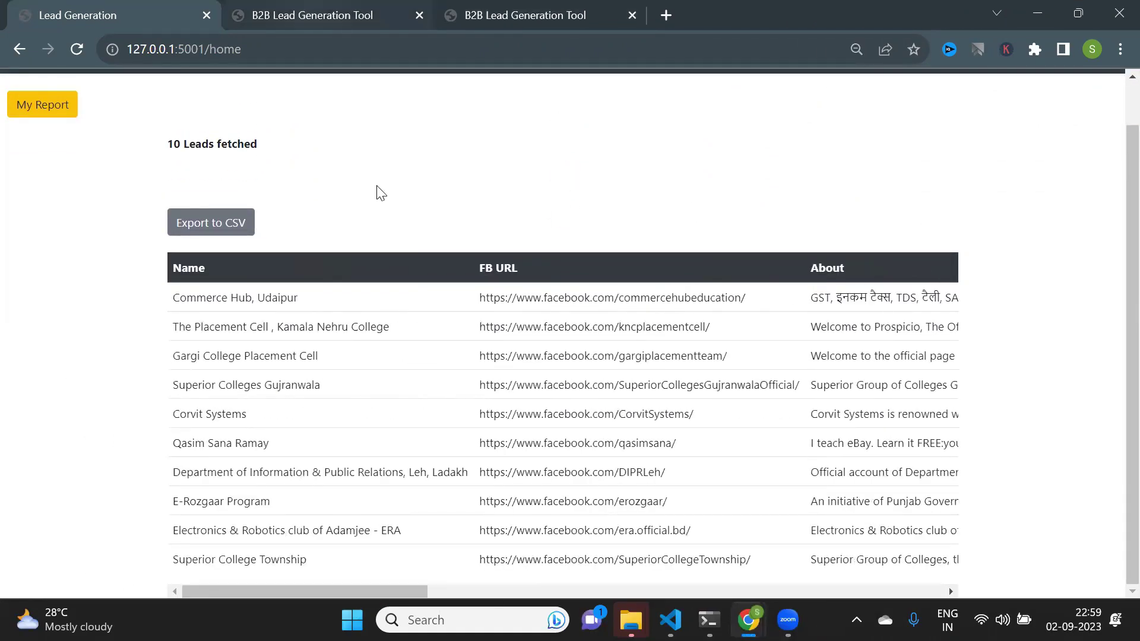
- Filter the report to Facebook leads and examine their contact columns and the number of leads remaining
{"action": "key", "text": "ctrl+Tab"}
{"action": "left_click", "coordinate": [357, 147]}
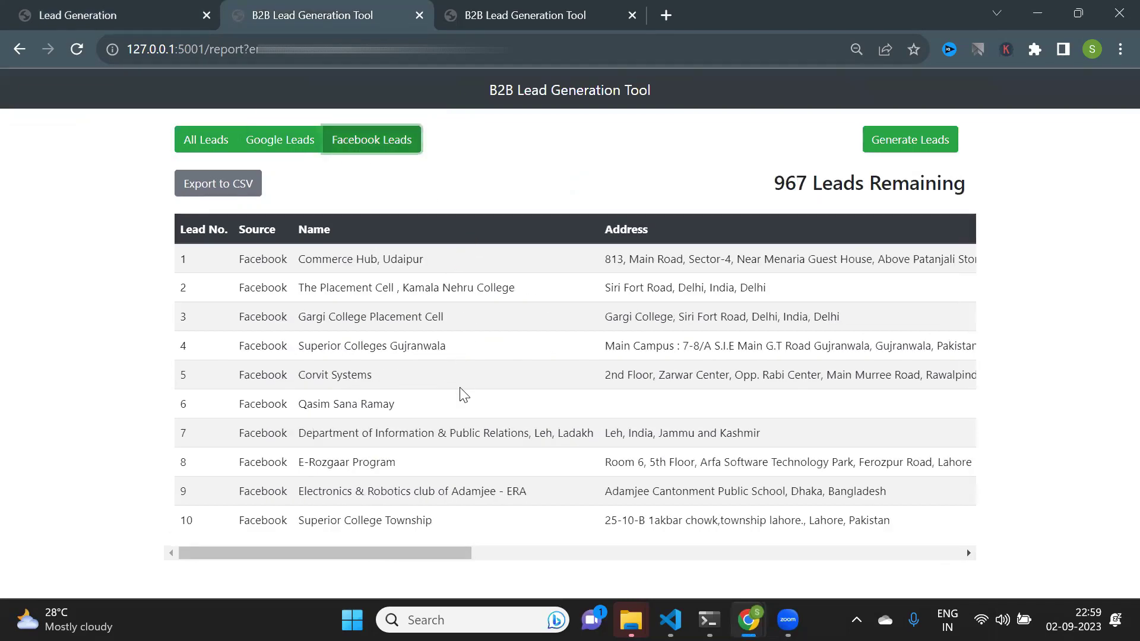
{"action": "left_click_drag", "start_coordinate": [473, 551], "coordinate": [1004, 529]}
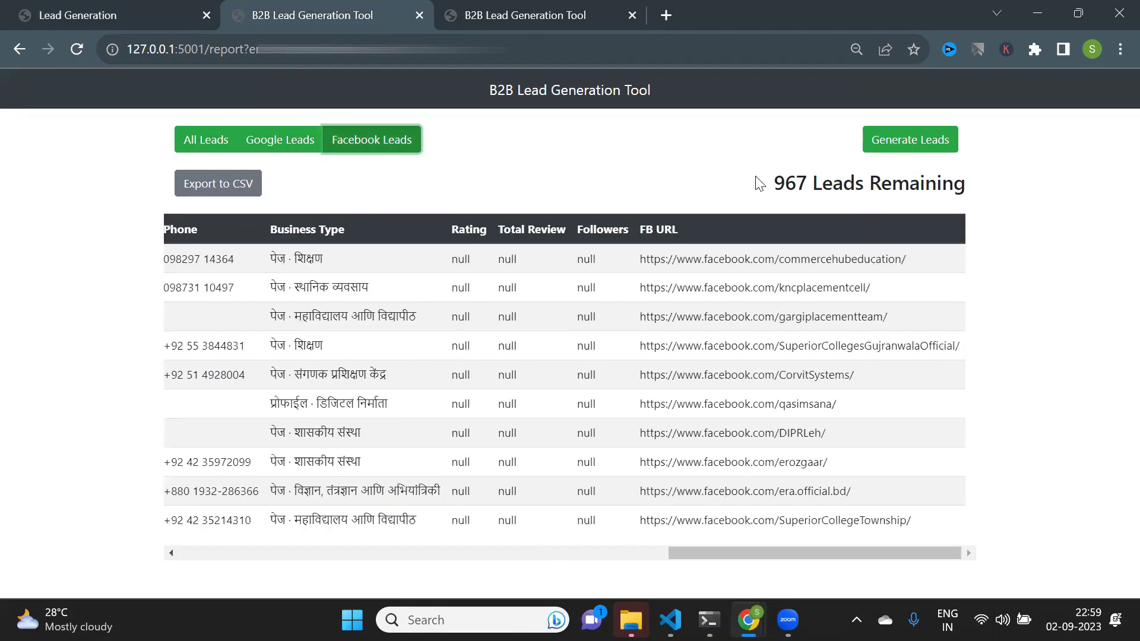
{"action": "left_click_drag", "start_coordinate": [755, 178], "coordinate": [962, 183]}
{"action": "left_click_drag", "start_coordinate": [779, 552], "coordinate": [50, 478]}
{"action": "left_click", "coordinate": [65, 448]}
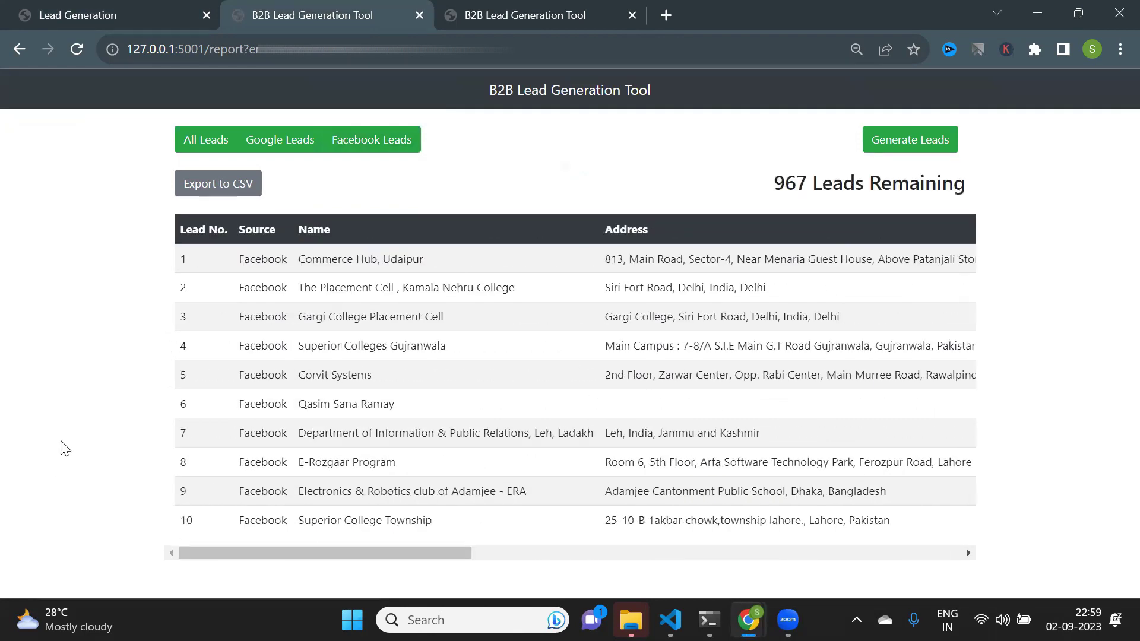
{"action": "left_click_drag", "start_coordinate": [252, 552], "coordinate": [291, 553]}
{"action": "left_click_drag", "start_coordinate": [681, 586], "coordinate": [517, 580]}
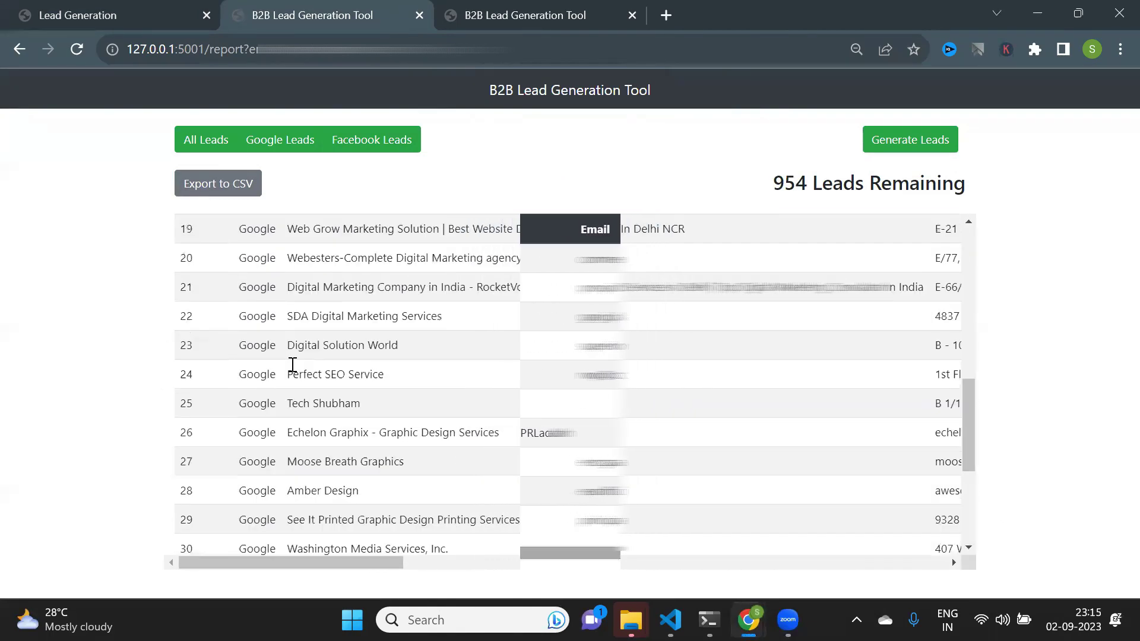
- Export the leads report to CSV and open the downloaded file leads (8).csv in Excel to review its rows
{"action": "scroll", "coordinate": [292, 364], "scroll_direction": "up", "scroll_amount": 8}
{"action": "left_click", "coordinate": [221, 184]}
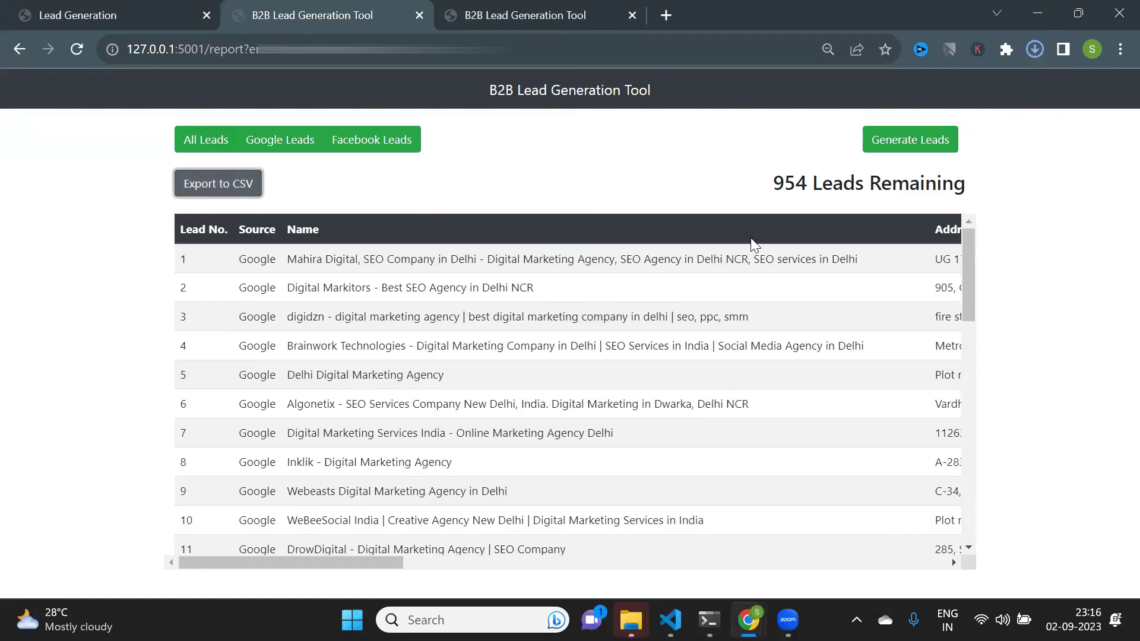
{"action": "left_click", "coordinate": [1036, 53]}
{"action": "left_click", "coordinate": [1012, 110]}
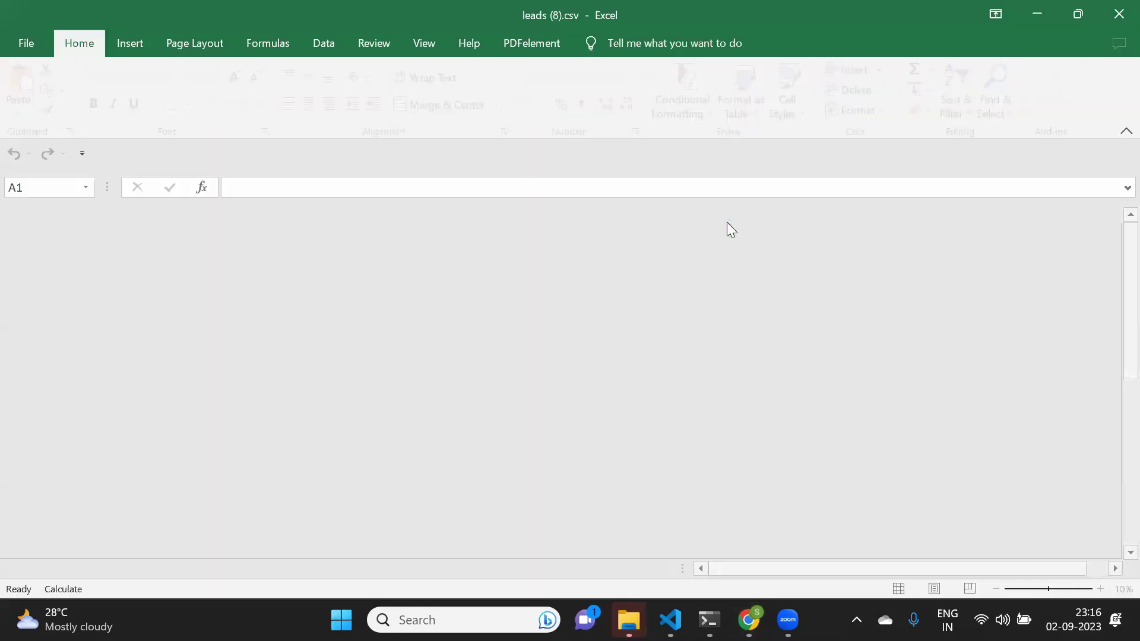
{"action": "scroll", "coordinate": [191, 372], "scroll_direction": "down", "scroll_amount": 9}
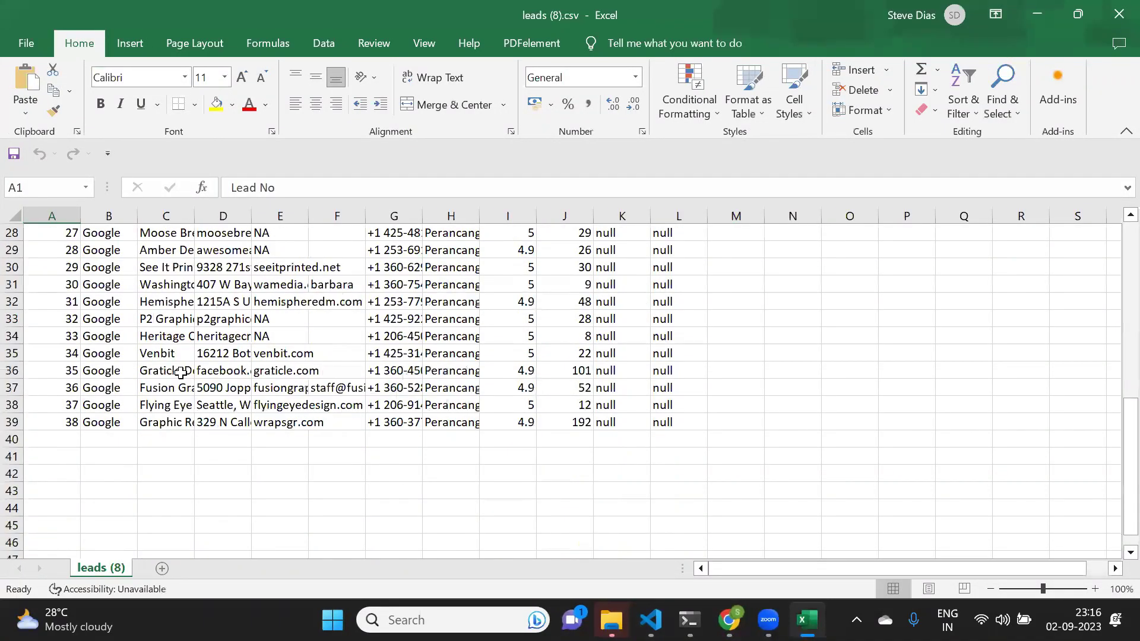